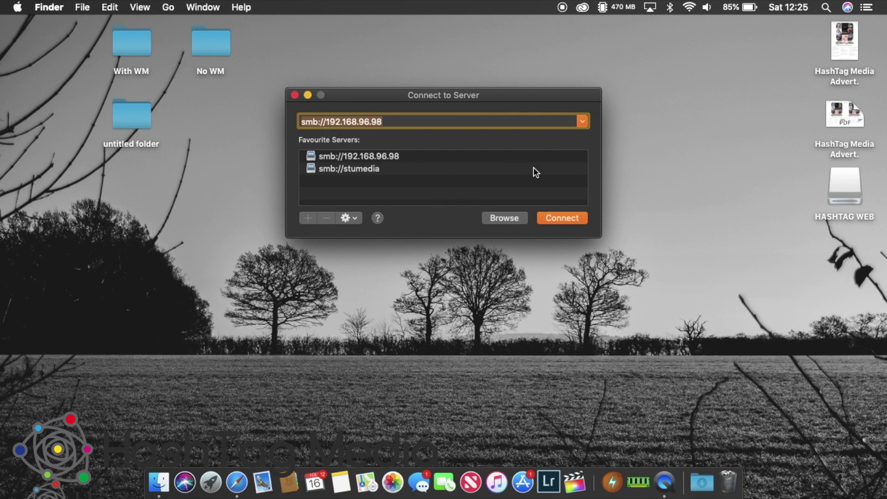
# Step: Connect to the server smb://192.168.96.98 and mount the UsbDisk1_Volume1 volume
pyautogui.click(570, 221)
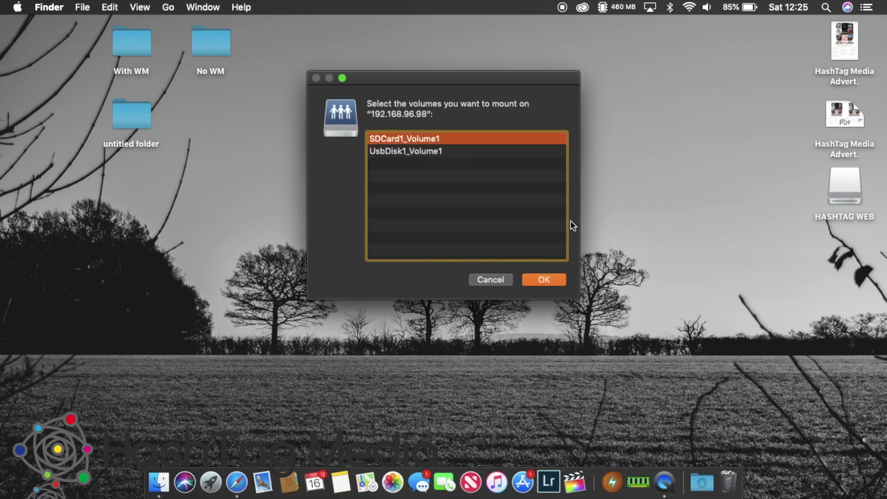
pyautogui.click(450, 153)
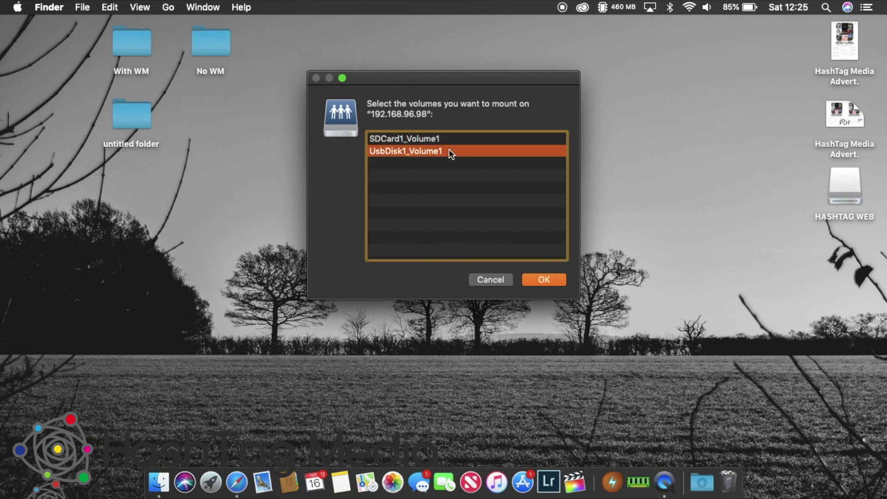
pyautogui.click(439, 138)
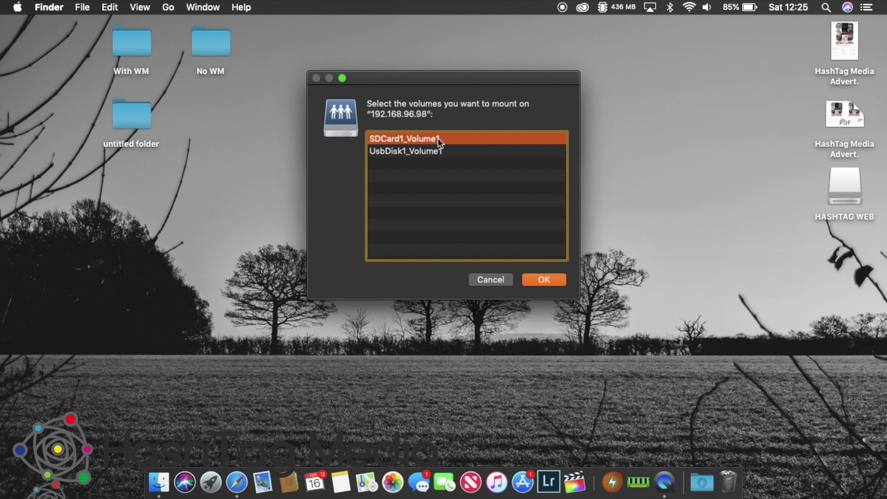
pyautogui.click(429, 152)
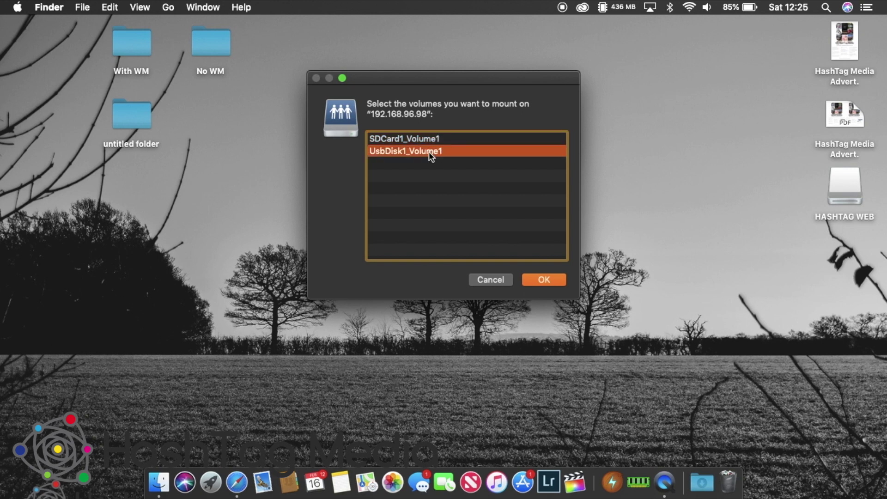
pyautogui.click(533, 279)
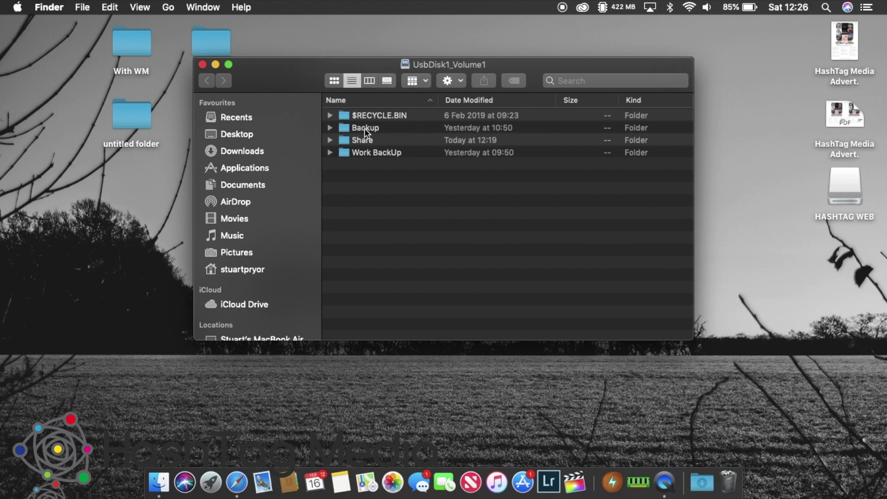
pyautogui.doubleClick(366, 132)
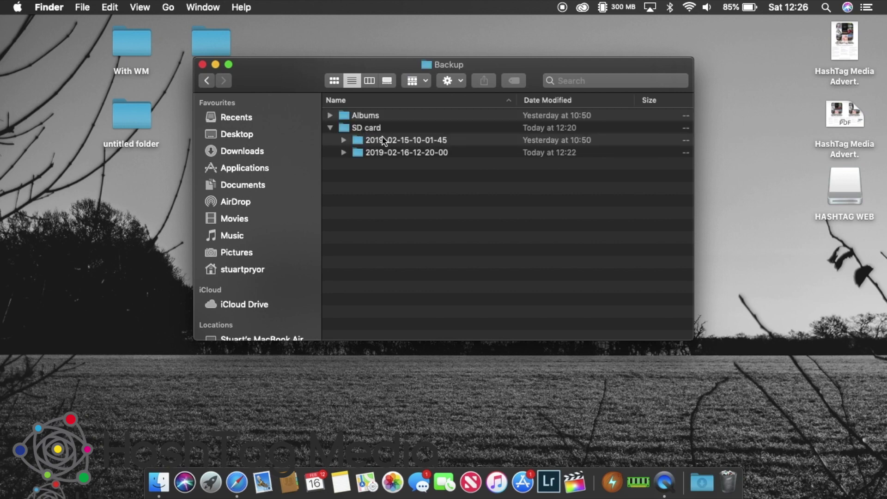
pyautogui.click(388, 153)
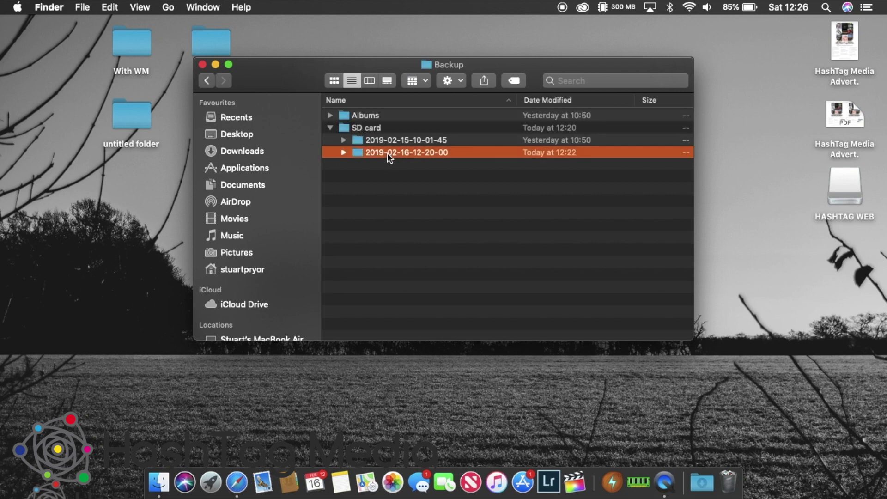
pyautogui.doubleClick(387, 154)
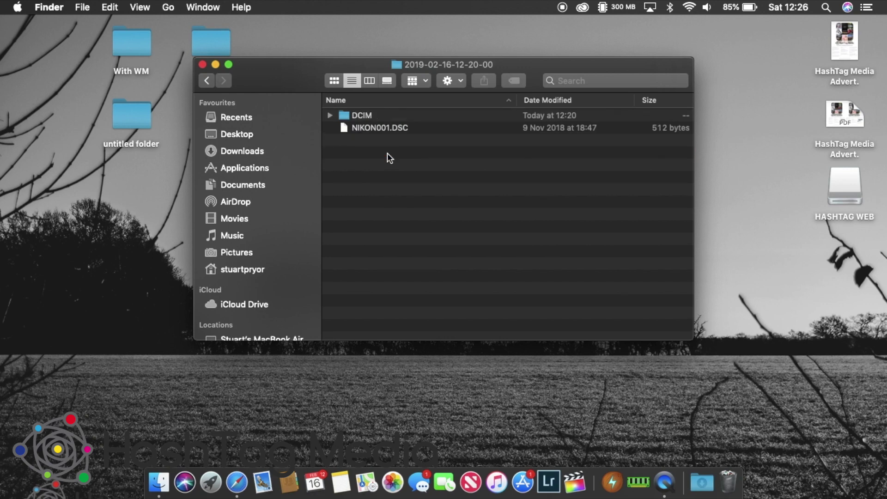
pyautogui.click(346, 116)
pyautogui.doubleClick(346, 116)
pyautogui.click(360, 118)
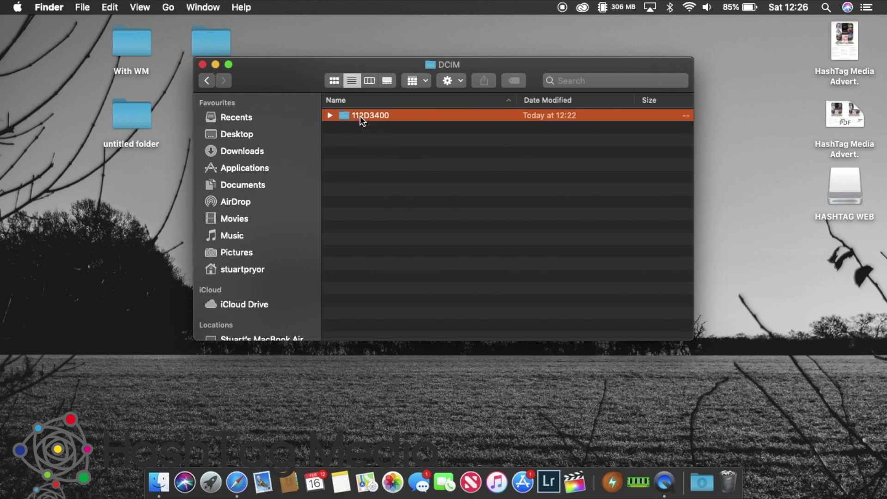
pyautogui.doubleClick(360, 117)
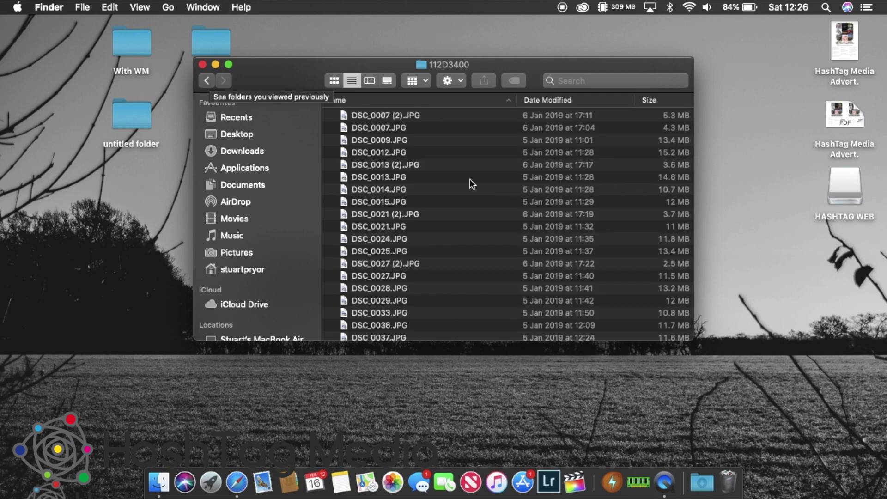
# Step: Preview the backed-up photos DSC_0007.JPG and DSC_0013.JPG, closing each preview
pyautogui.click(389, 128)
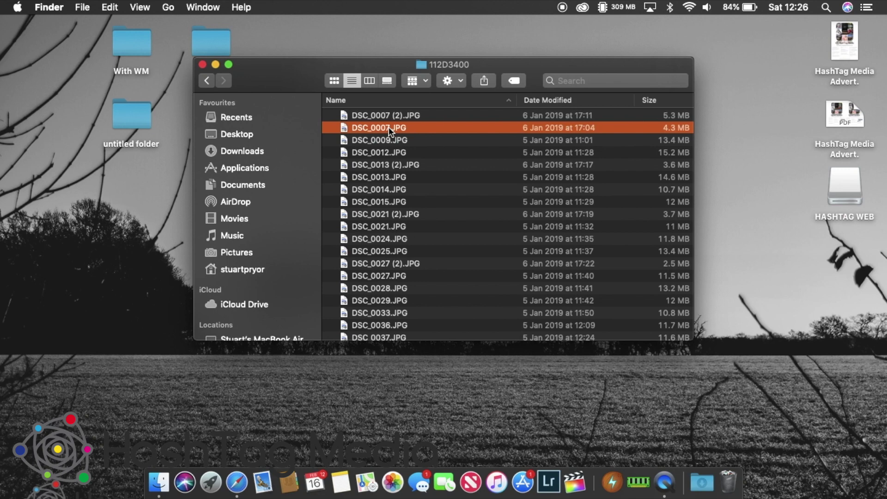
pyautogui.press('space')
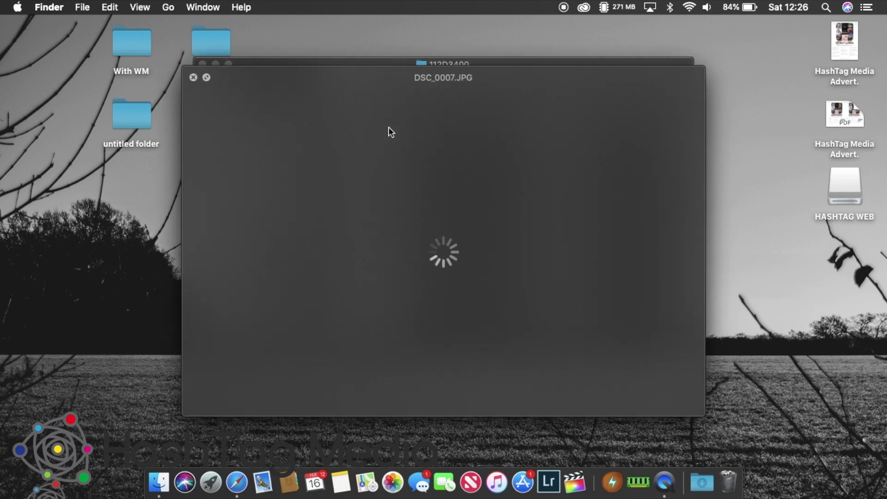
pyautogui.press('space')
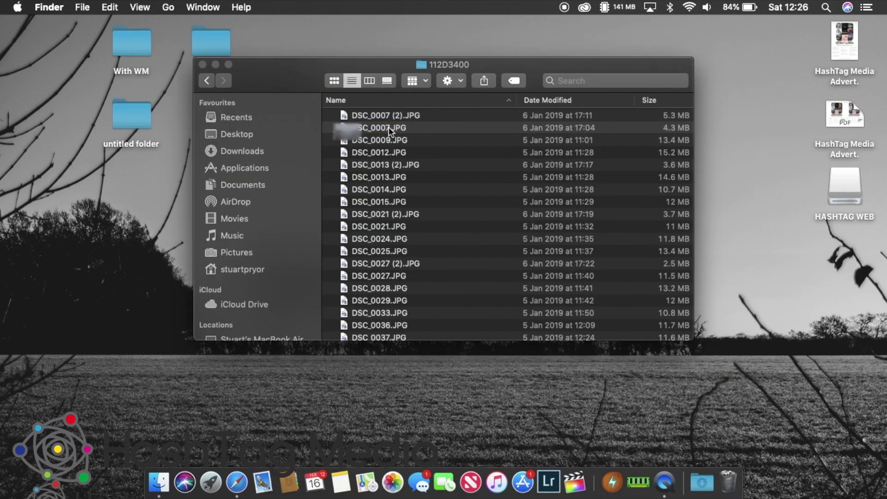
pyautogui.click(387, 177)
pyautogui.press('space')
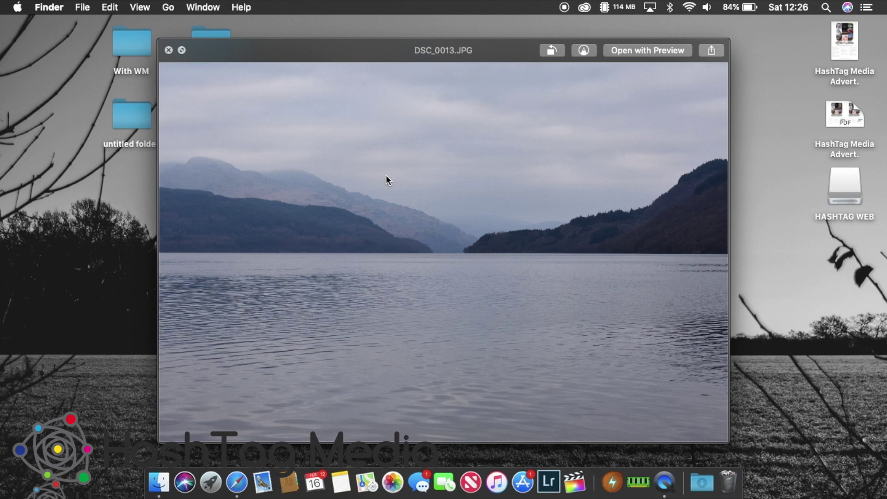
pyautogui.click(168, 51)
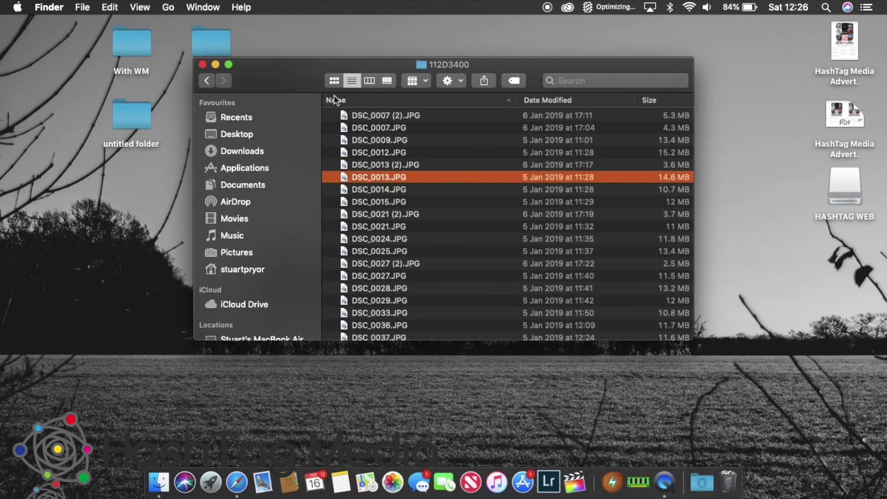
# Step: Go back to the top level of UsbDisk1_Volume1 and close its window
pyautogui.click(209, 81)
pyautogui.click(210, 80)
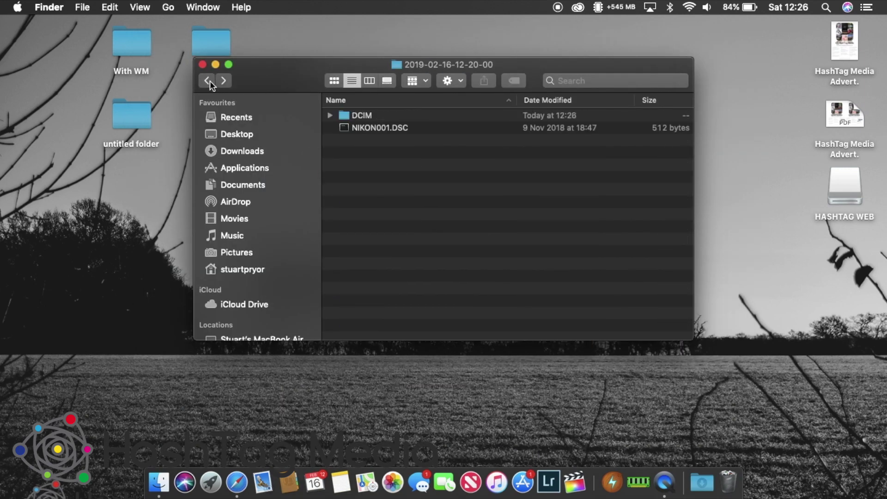
pyautogui.click(210, 81)
pyautogui.click(210, 81)
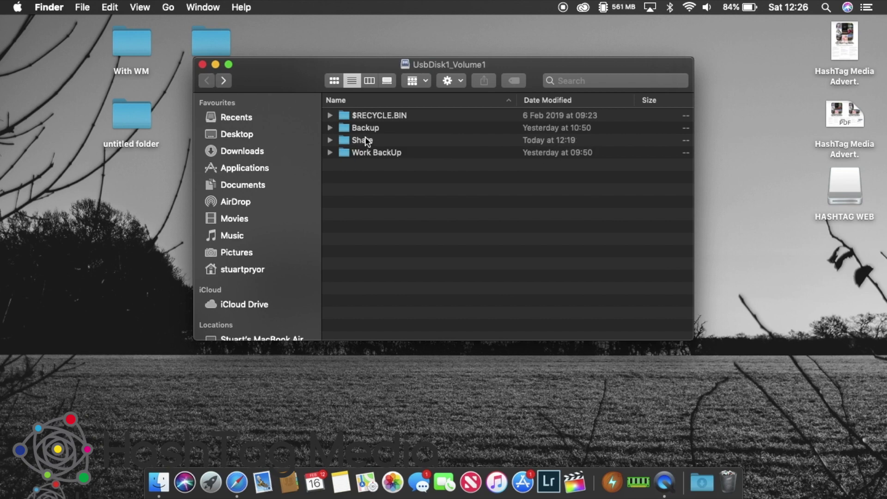
pyautogui.click(167, 7)
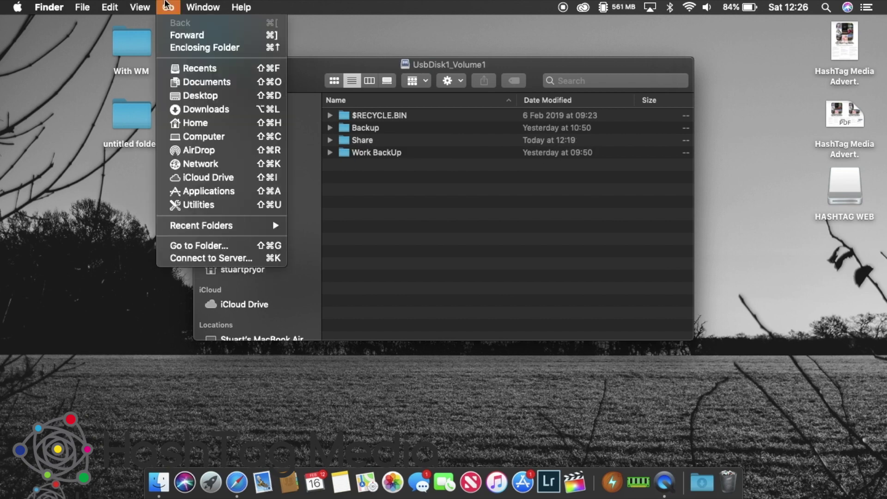
pyautogui.click(376, 227)
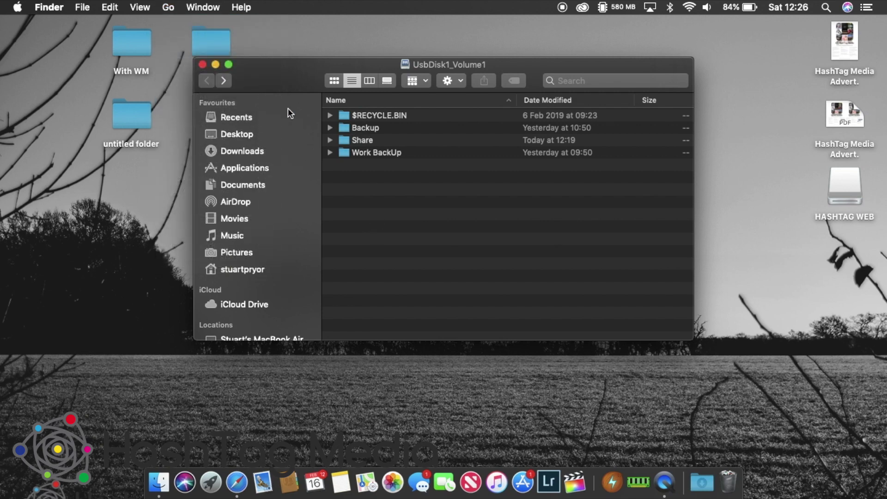
pyautogui.click(202, 64)
# Step: Connect to the favourite server smb://192.168.96.98 again and mount the SDCard1_Volume1 volume
pyautogui.click(171, 5)
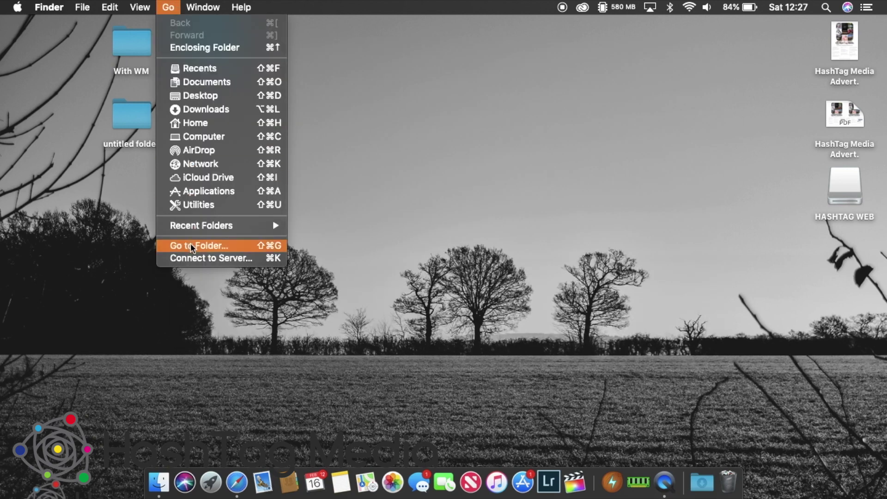
pyautogui.click(190, 258)
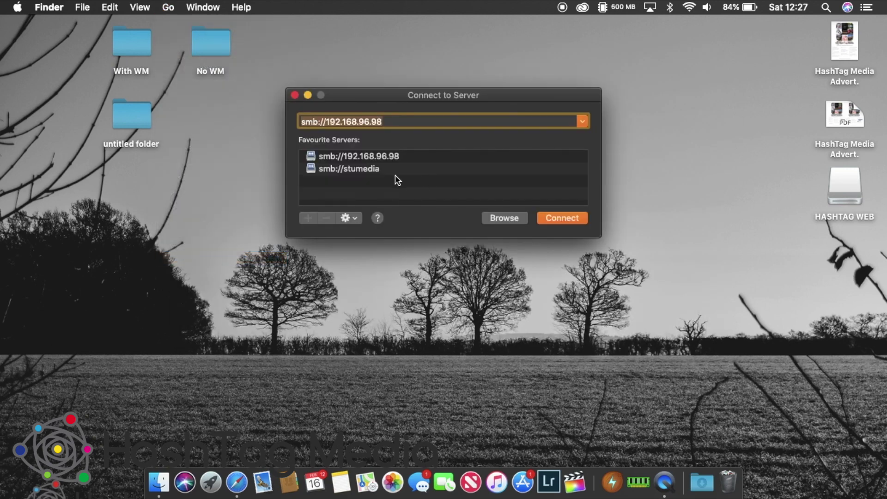
pyautogui.click(386, 157)
pyautogui.click(550, 214)
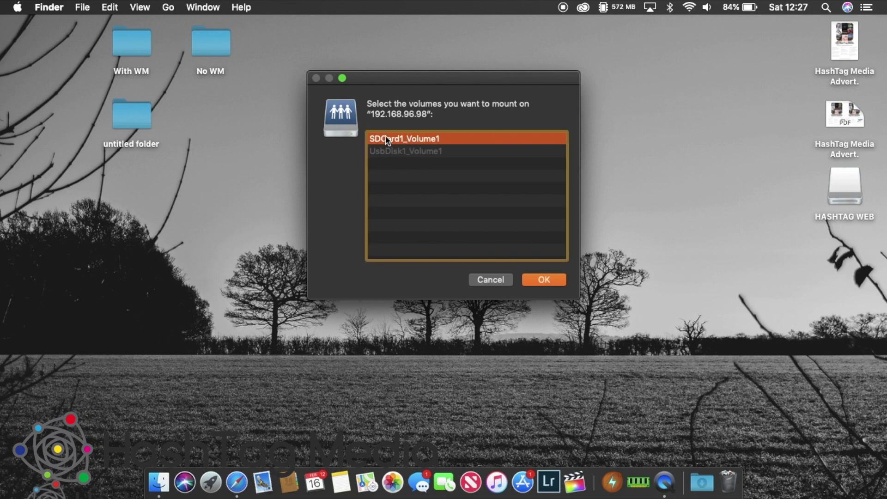
pyautogui.click(536, 276)
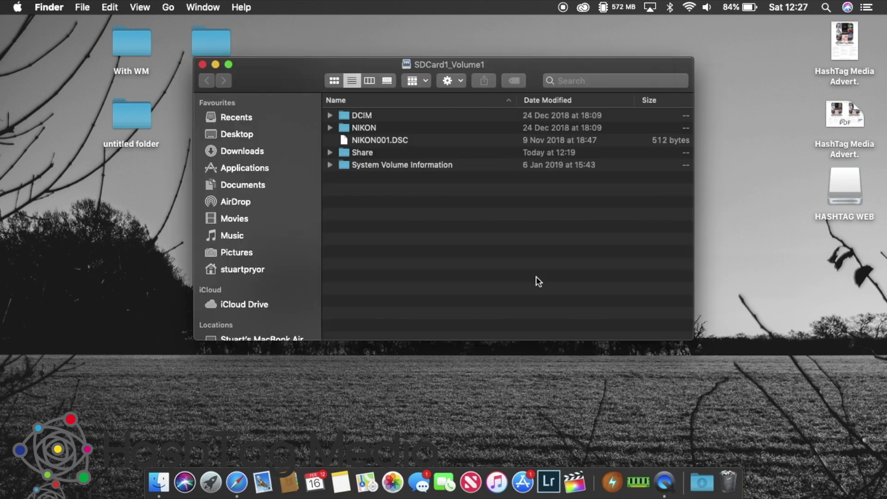
# Step: Open the 112D3400 folder inside DCIM on the SD card volume
pyautogui.doubleClick(361, 115)
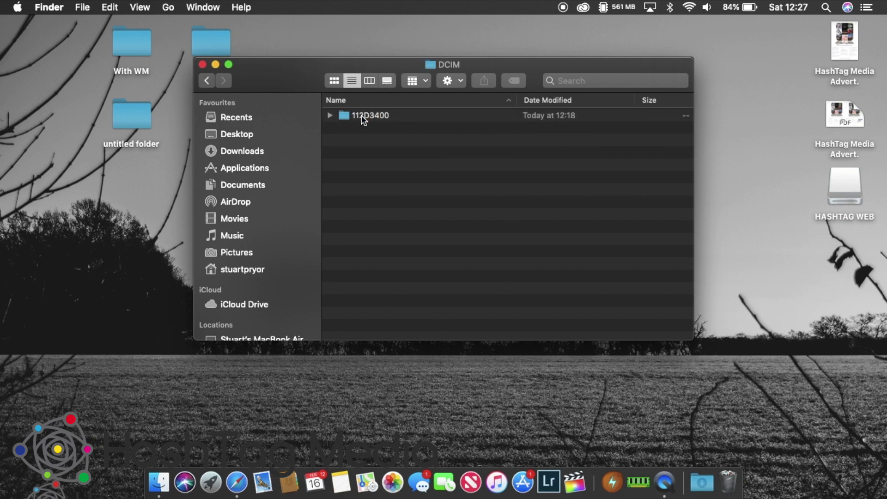
pyautogui.click(361, 115)
pyautogui.doubleClick(361, 115)
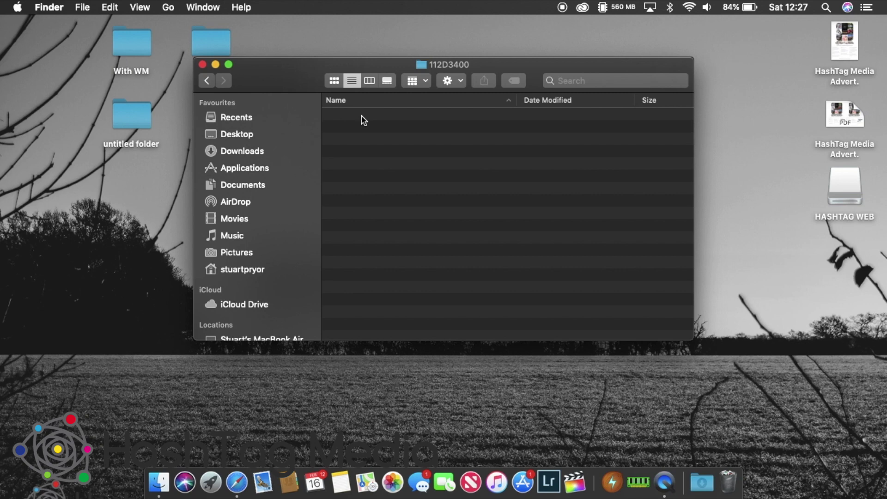
# Step: Preview DSC_0007.JPG, DSC_0009.JPG and DSC_0012.JPG from the SD card one after another, closing each preview
pyautogui.click(379, 130)
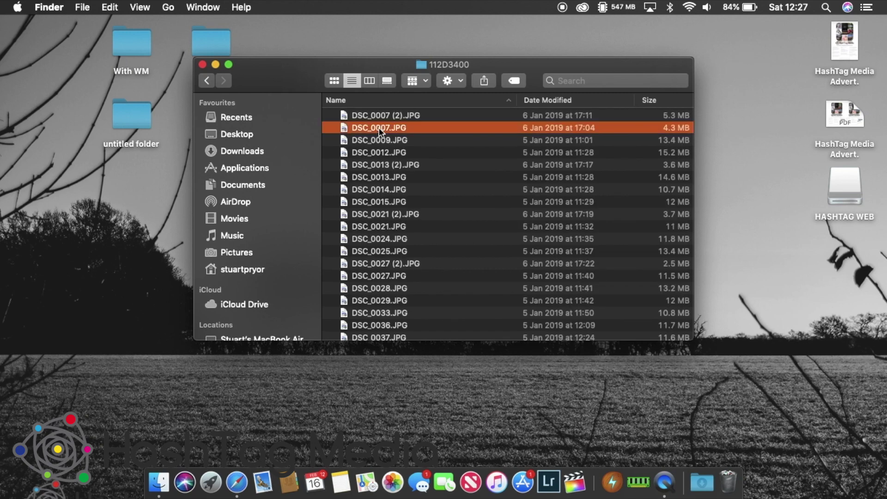
pyautogui.press('space')
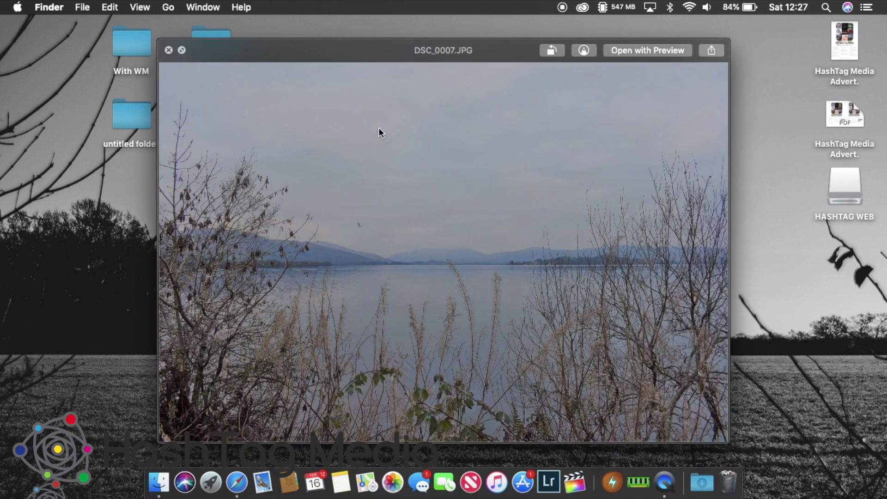
pyautogui.press('space')
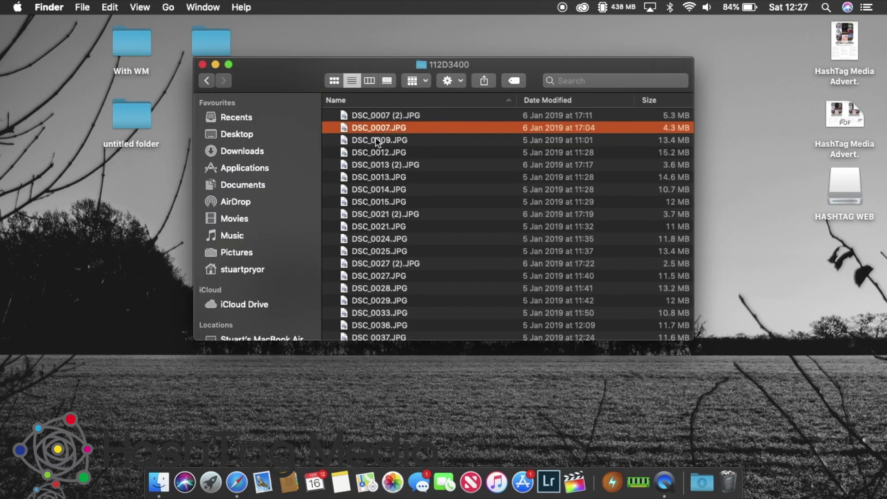
pyautogui.click(376, 140)
pyautogui.press('space')
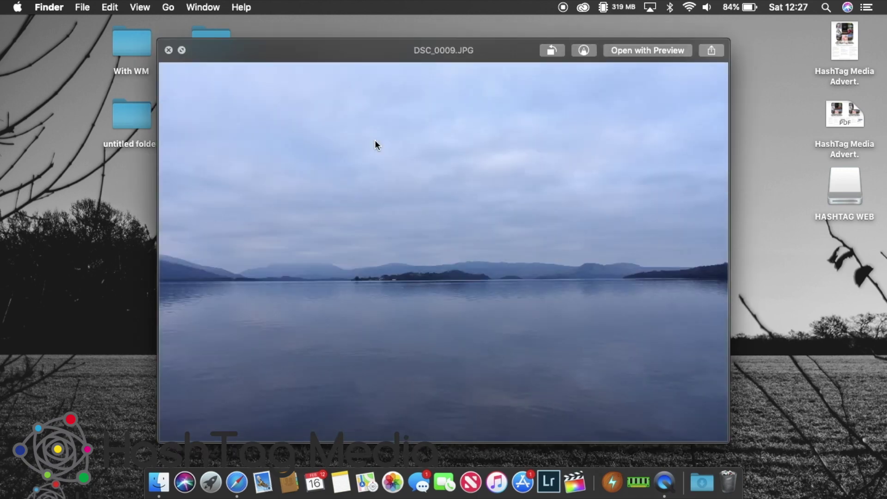
pyautogui.press('space')
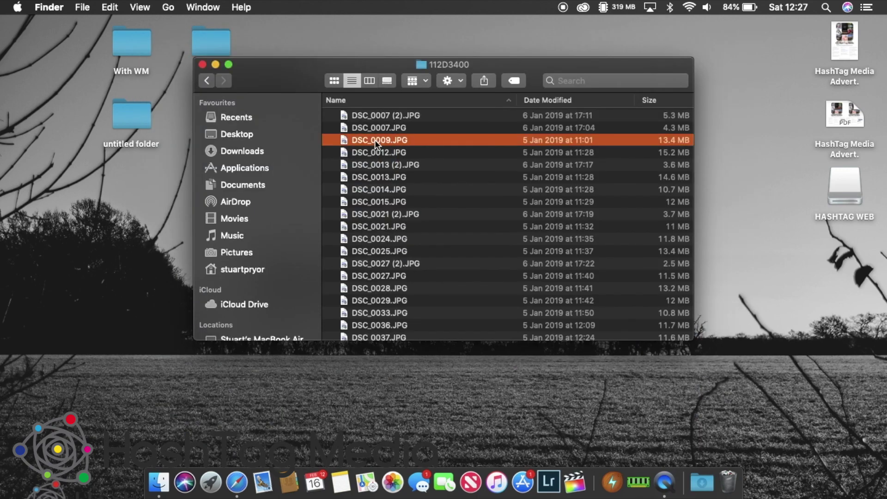
pyautogui.click(377, 152)
pyautogui.press('space')
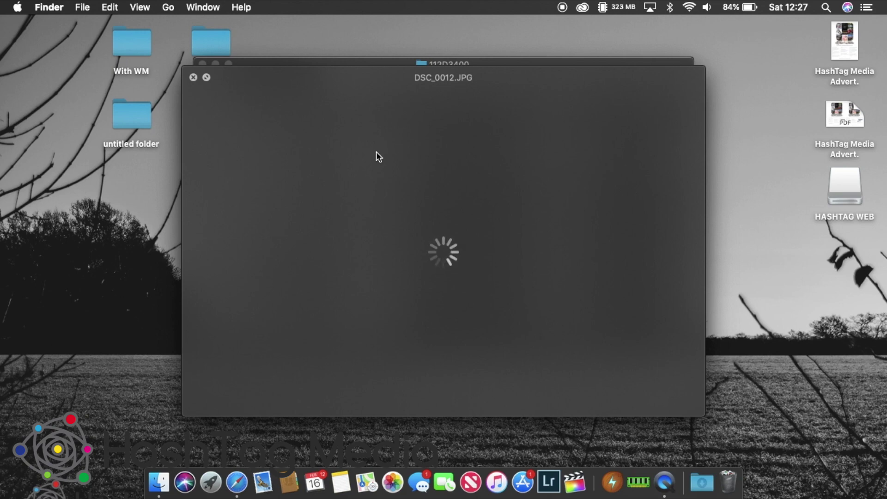
pyautogui.press('space')
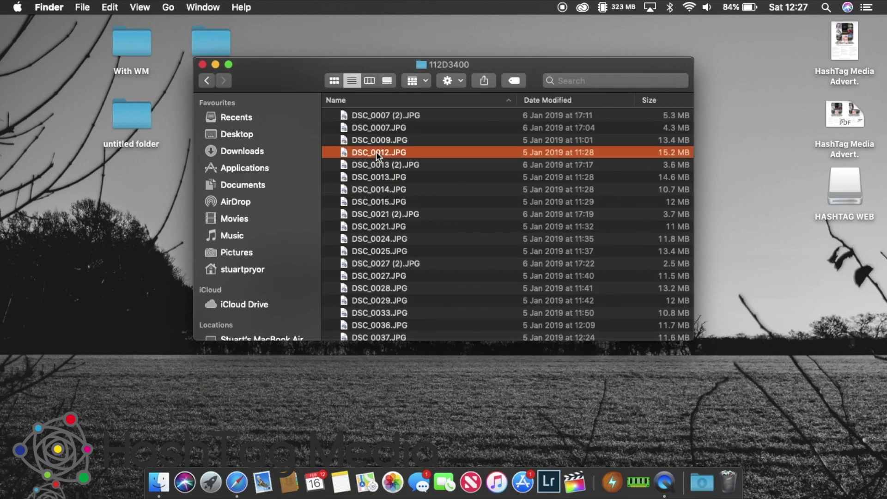
# Step: Copy DSC_0012.JPG from the SD card folder to the desktop and check the copy in a preview
pyautogui.moveTo(376, 152); pyautogui.dragTo(132, 283)
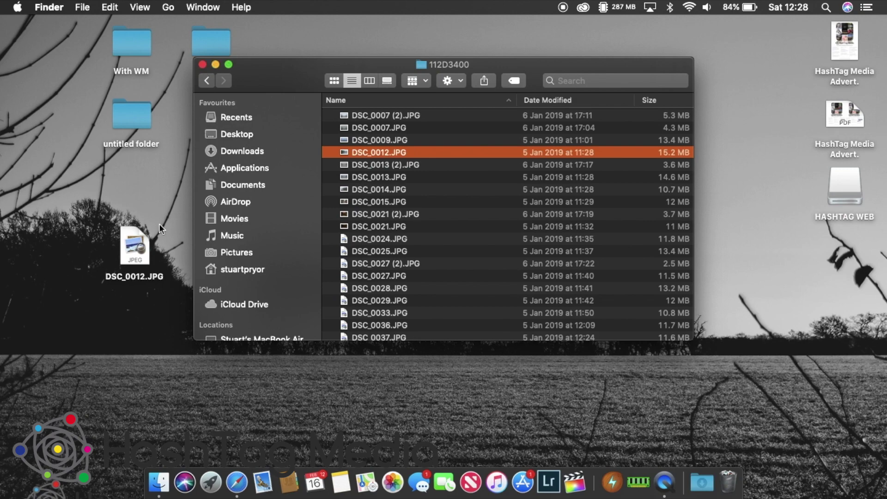
pyautogui.click(136, 251)
pyautogui.press('space')
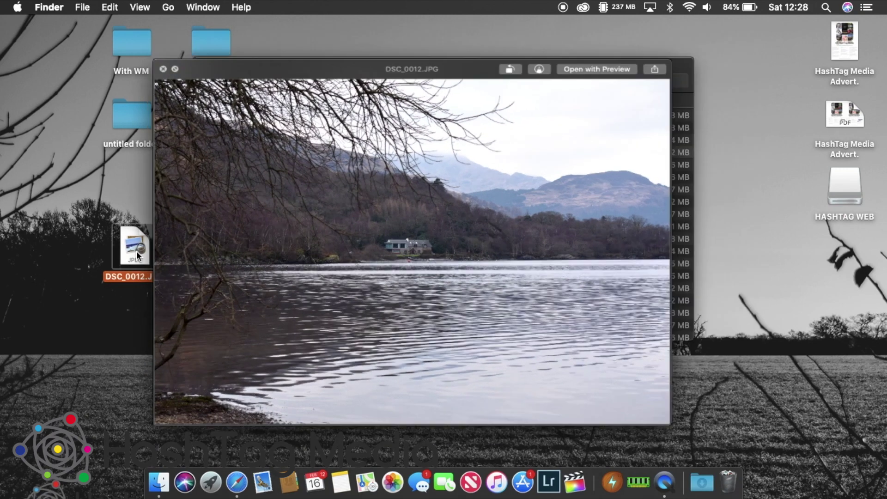
pyautogui.press('space')
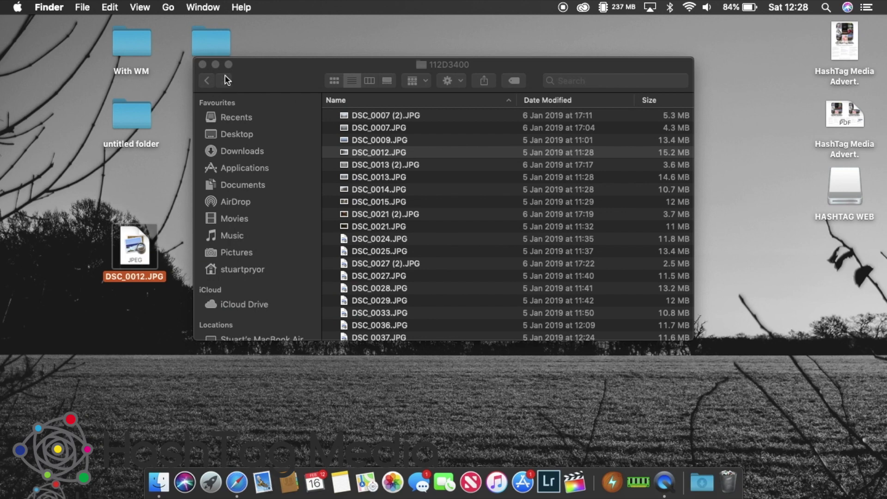
# Step: Close the 112D3400 folder window and launch Blackmagic Disk Speed Test
pyautogui.click(202, 66)
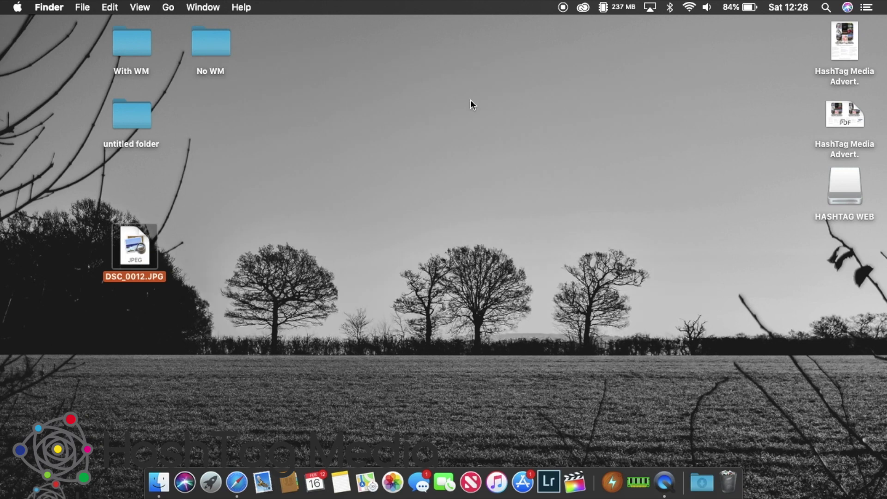
pyautogui.click(512, 175)
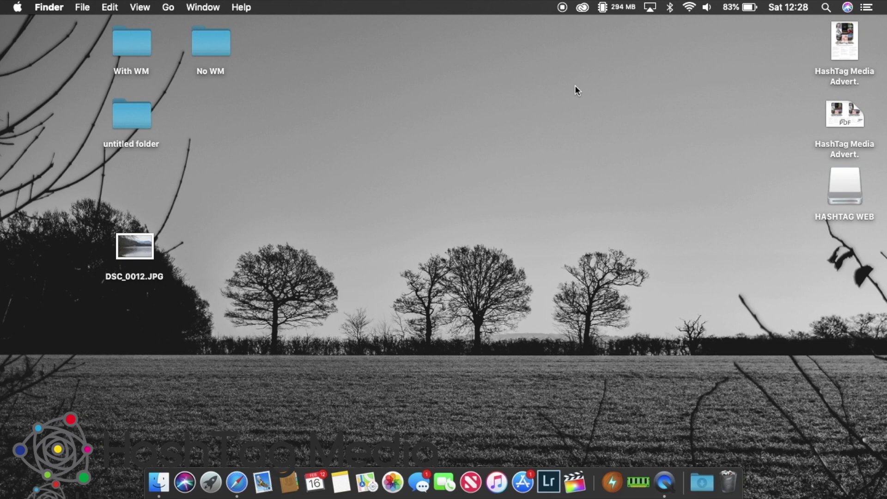
pyautogui.press('super+space')
pyautogui.write('bl')
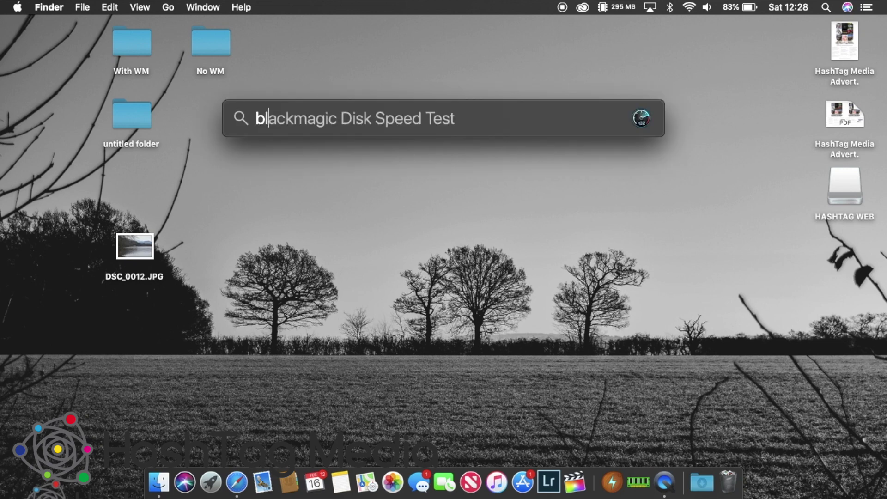
pyautogui.press('Return')
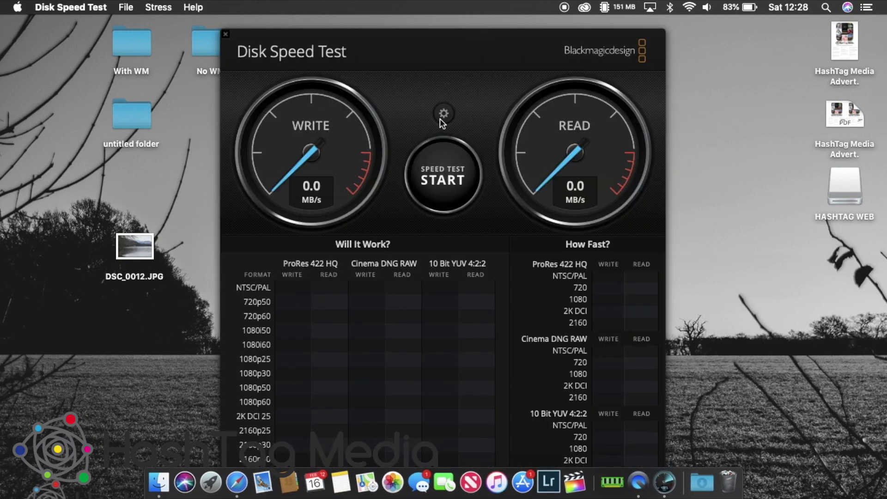
# Step: Set the speed test's target drive to UsbDisk1_Volume1 on the network server 192.168.96.98
pyautogui.click(442, 114)
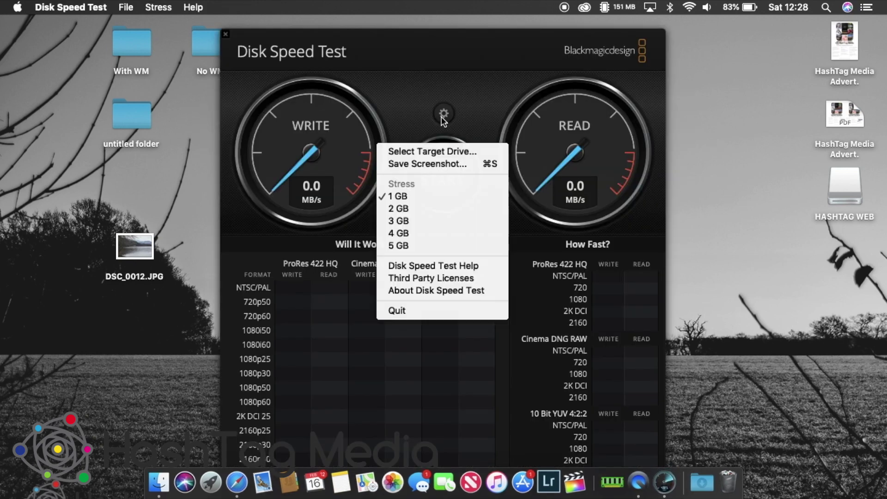
pyautogui.click(430, 153)
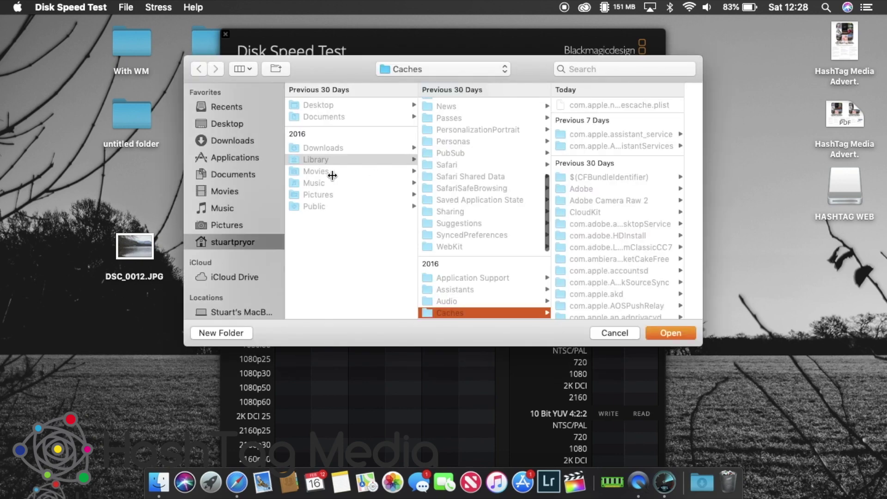
pyautogui.scroll(-5, 239, 258)
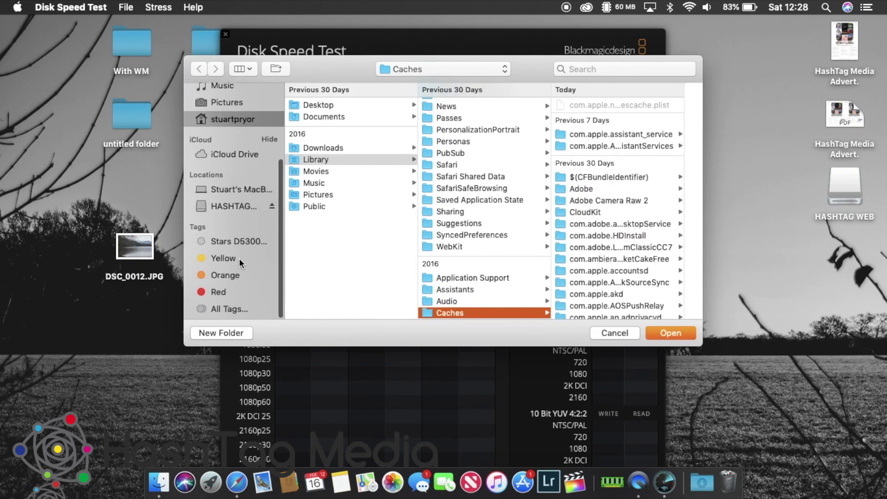
pyautogui.click(231, 219)
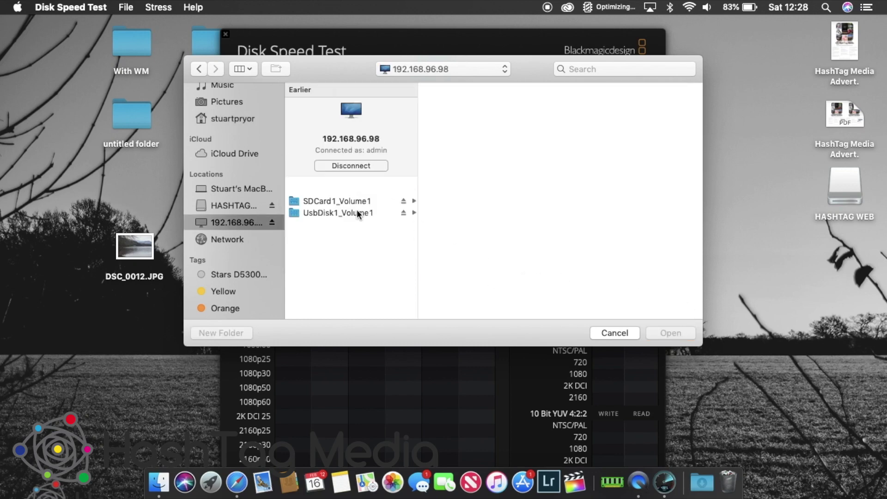
pyautogui.click(345, 211)
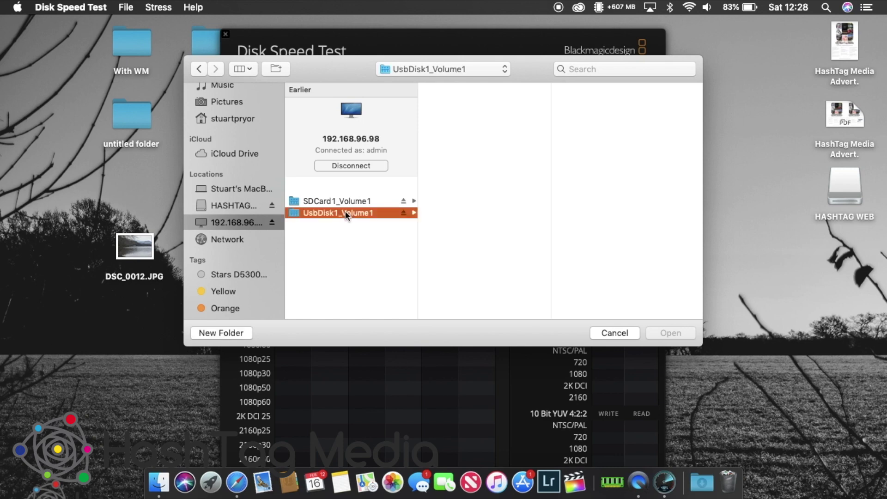
pyautogui.click(681, 331)
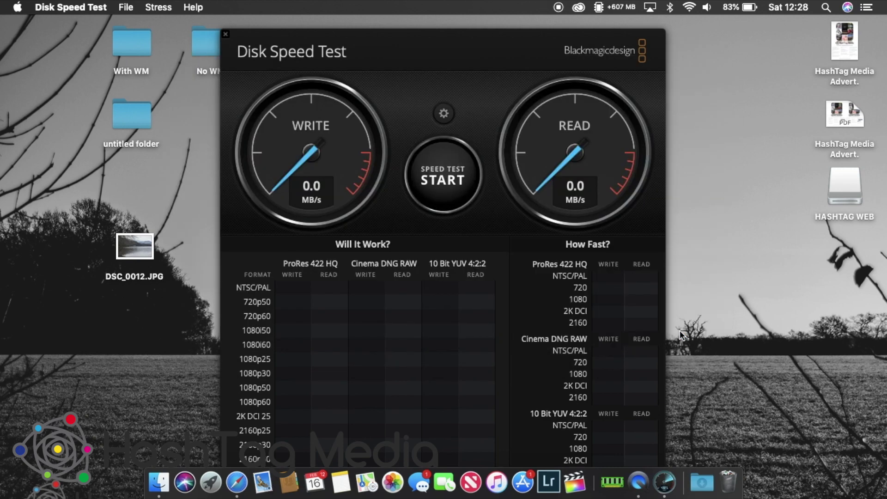
# Step: Measure the write and read speeds of the networked USB disk, stop the test and close Disk Speed Test
pyautogui.click(444, 185)
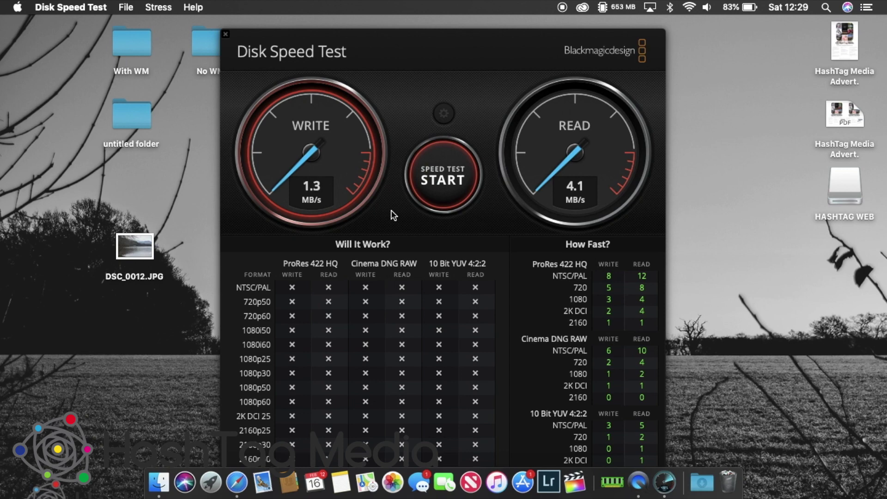
pyautogui.click(451, 164)
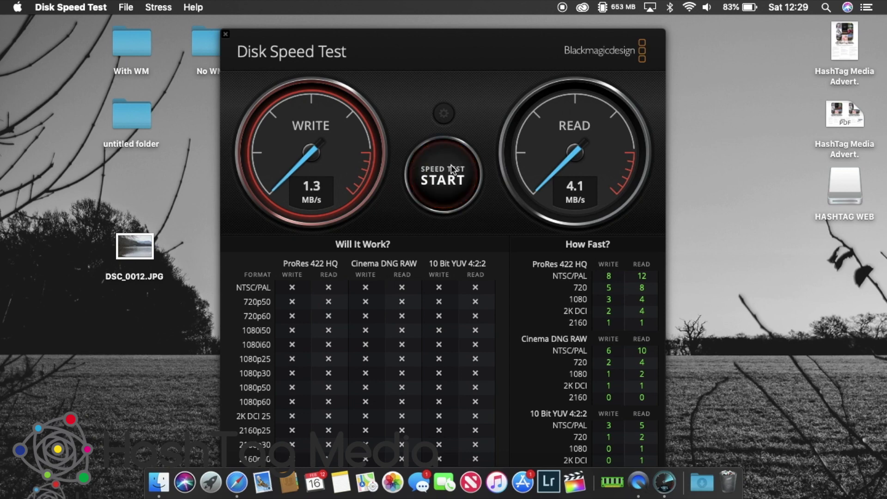
pyautogui.click(226, 34)
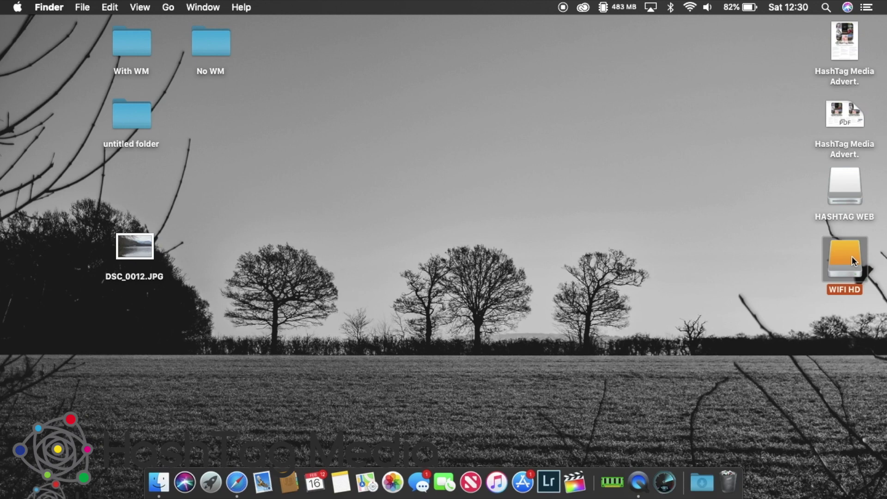
pyautogui.doubleClick(852, 256)
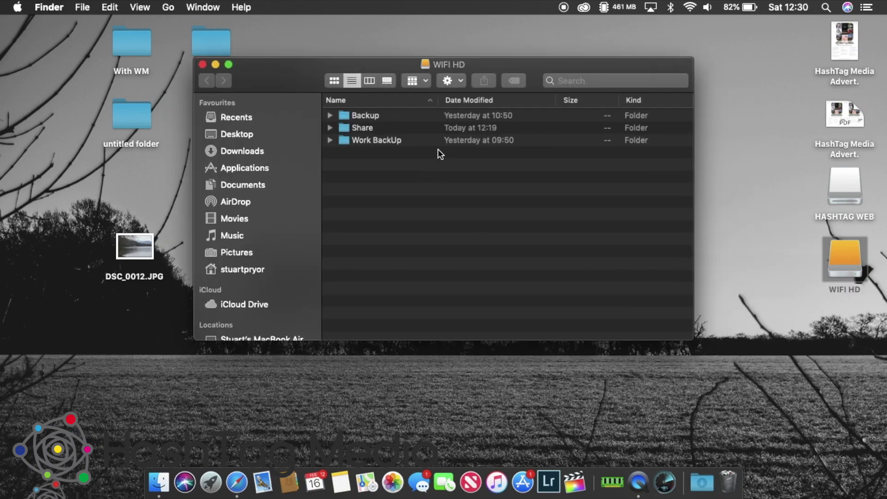
pyautogui.doubleClick(360, 116)
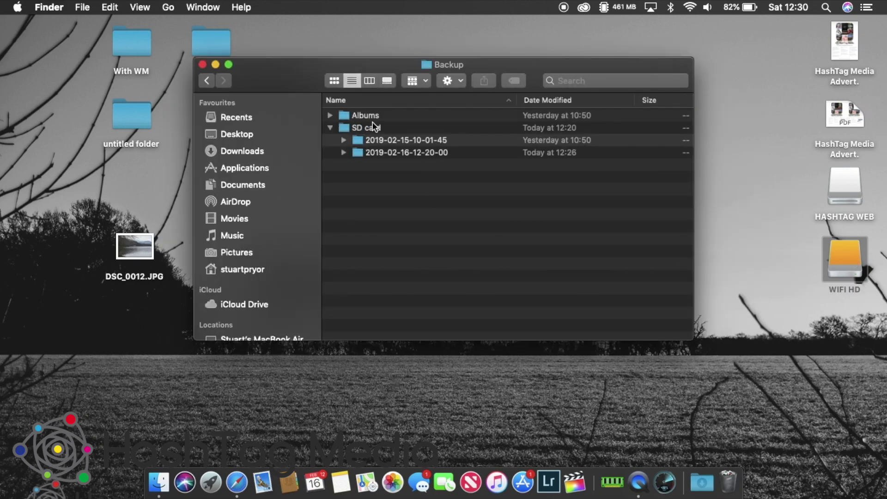
pyautogui.doubleClick(375, 151)
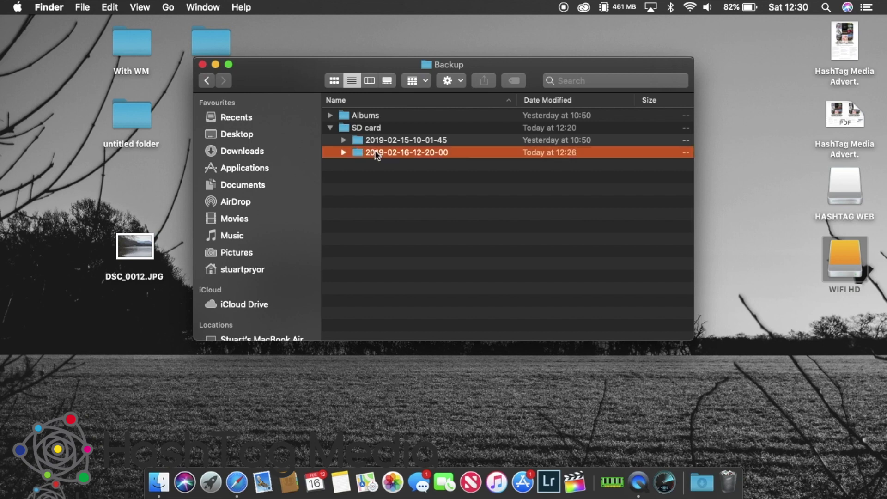
pyautogui.doubleClick(353, 116)
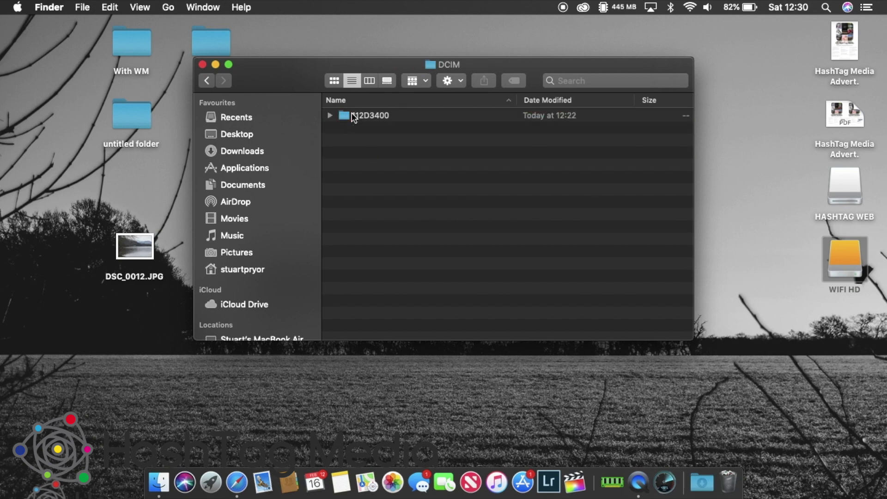
pyautogui.click(381, 119)
pyautogui.doubleClick(381, 116)
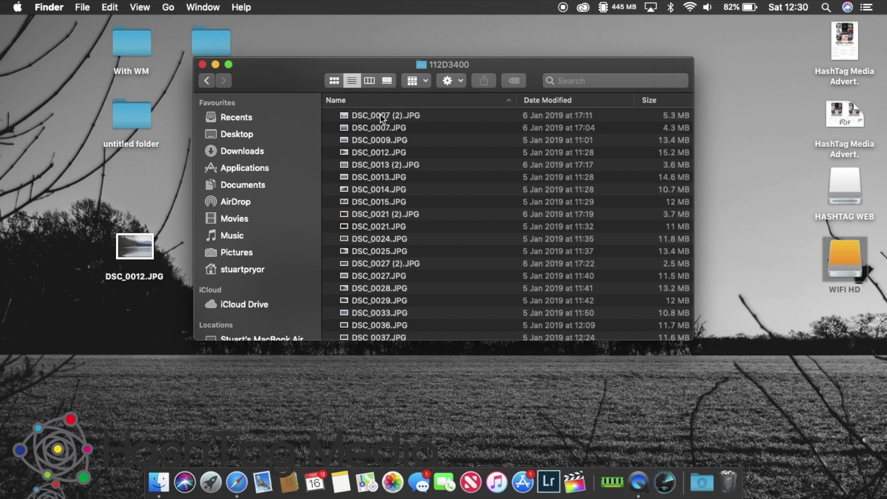
# Step: Rename DSC_0012.JPG in the backup's 112D3400 folder as DSC_00121.JPG
pyautogui.click(393, 152)
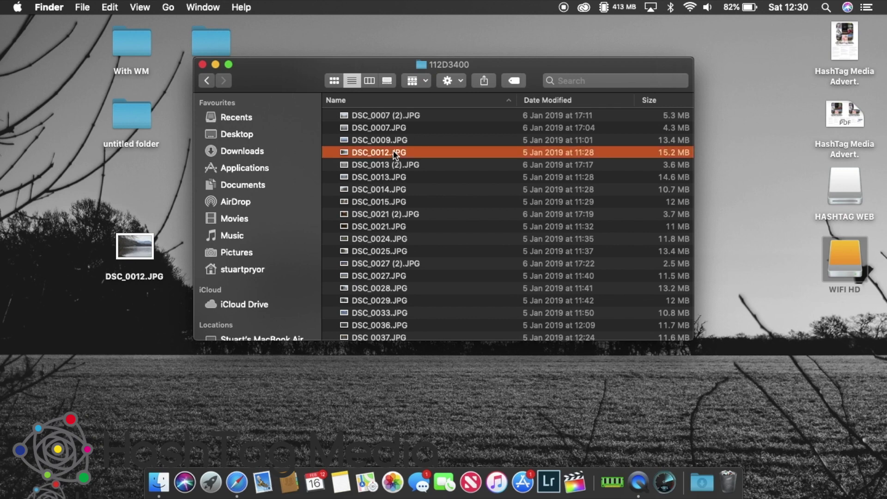
pyautogui.press('Return')
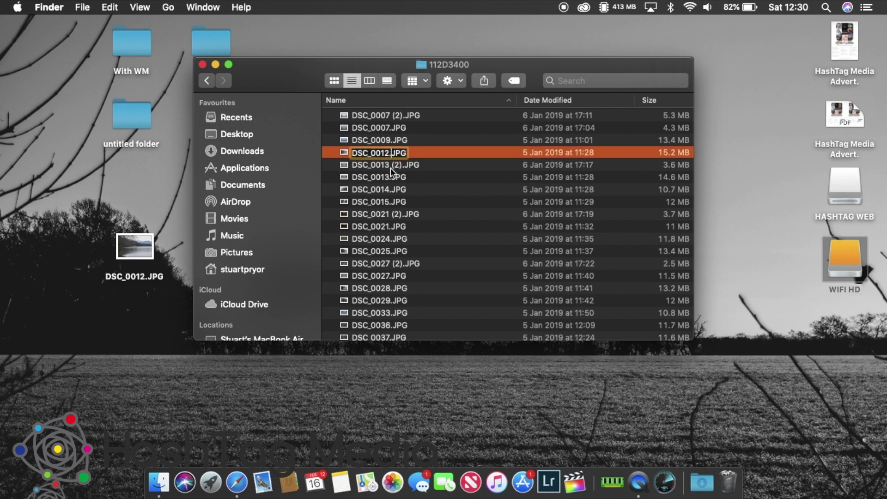
pyautogui.write('1')
pyautogui.press('Return')
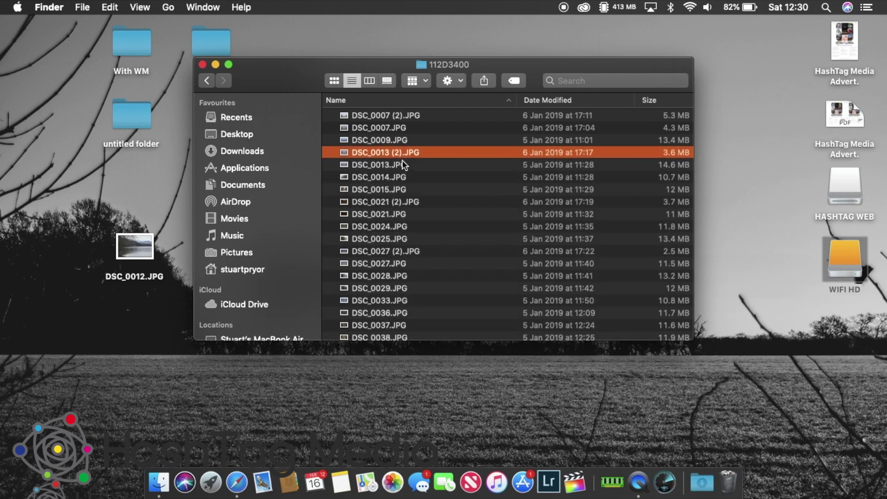
# Step: Sort the files in the 112D3400 folder by size, largest first, to locate the renamed photo
pyautogui.scroll(-20, 430, 202)
pyautogui.scroll(10, 418, 245)
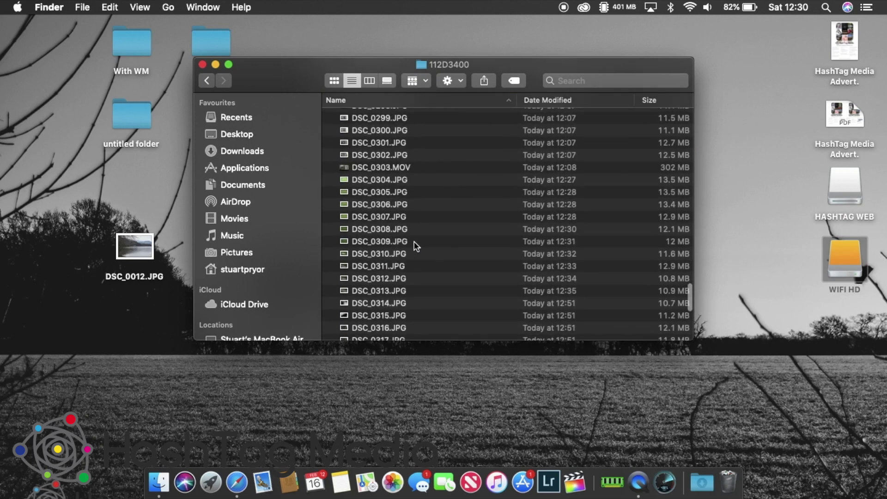
pyautogui.click(670, 110)
pyautogui.click(670, 101)
pyautogui.scroll(15, 486, 153)
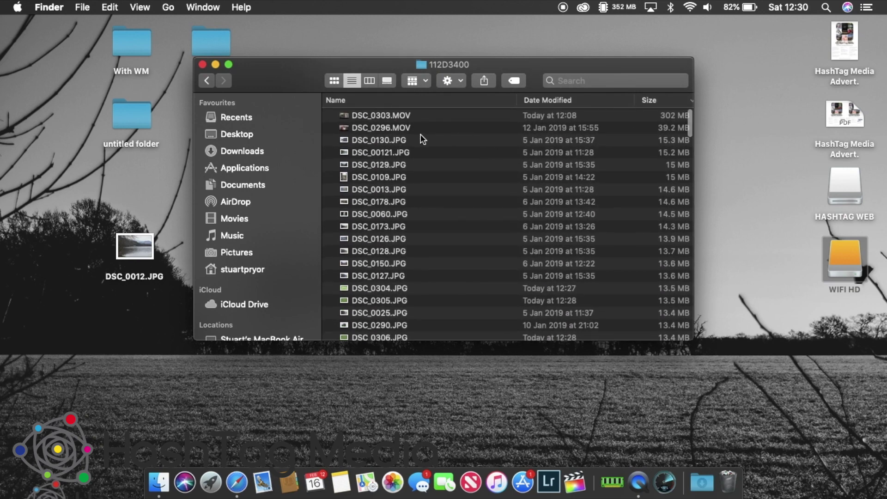
# Step: Copy DSC_00121.JPG from the WIFI HD backup to the desktop and place DSC_0012.JPG directly above the copy
pyautogui.click(409, 152)
pyautogui.moveTo(408, 152); pyautogui.dragTo(142, 333)
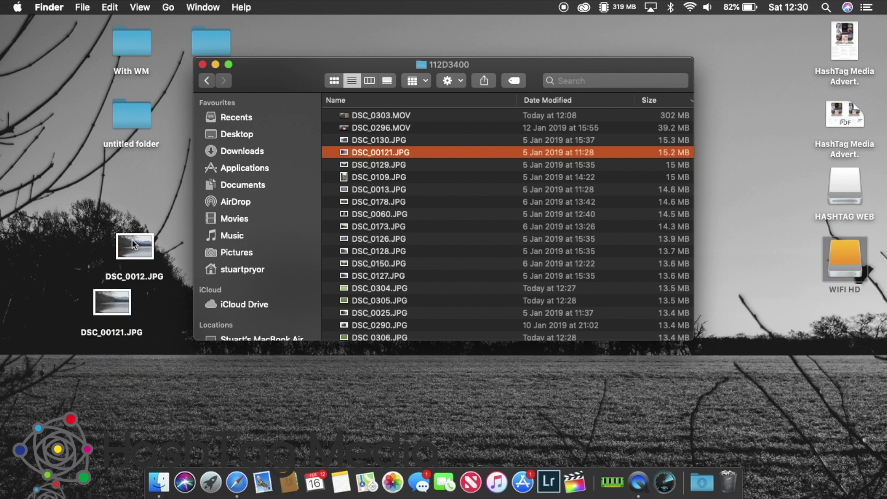
pyautogui.moveTo(134, 244); pyautogui.dragTo(113, 229)
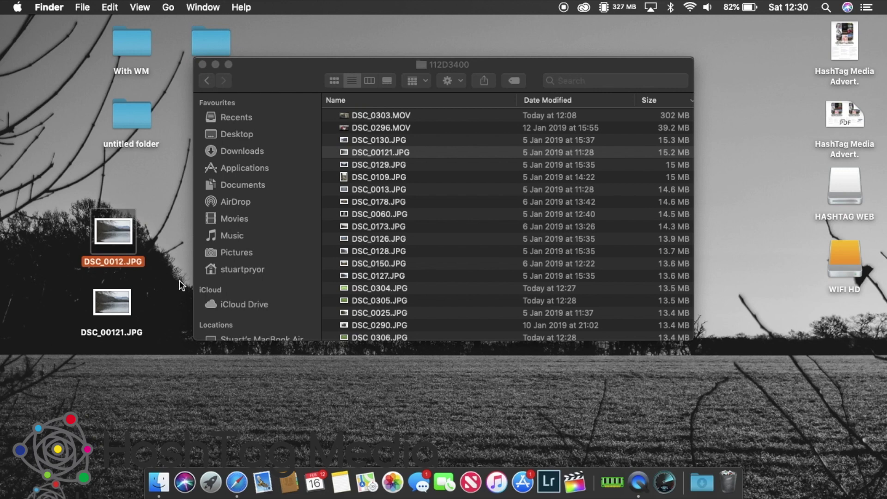
# Step: Close the backup folder window and launch Blackmagic Disk Speed Test again
pyautogui.click(202, 64)
pyautogui.press('super+space')
pyautogui.write('sp')
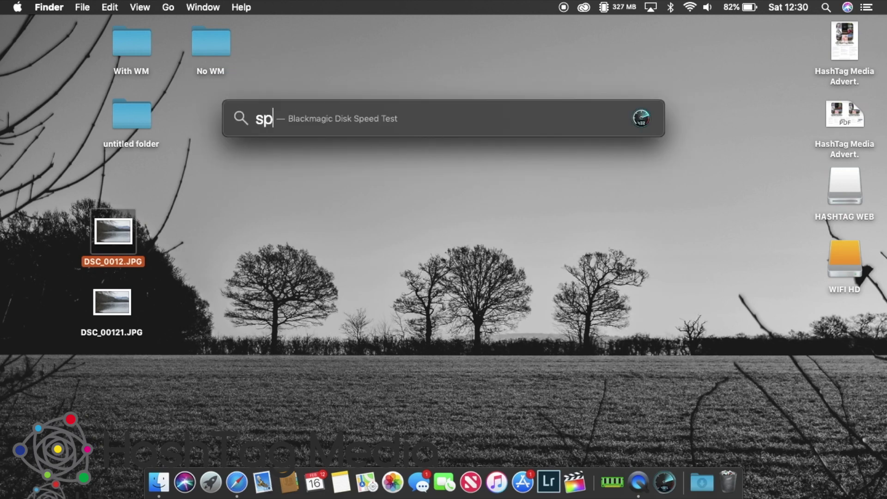
pyautogui.press('Return')
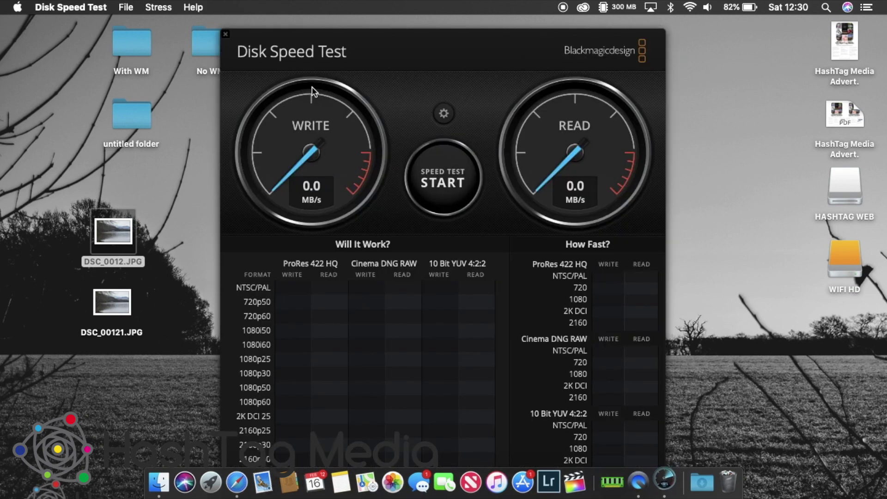
# Step: Set the speed test's target drive to the directly connected WIFI HD drive
pyautogui.click(444, 113)
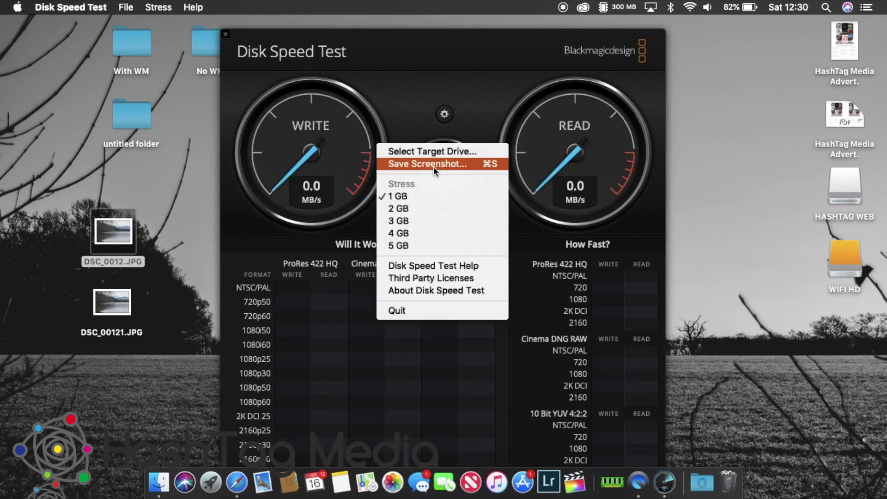
pyautogui.click(434, 152)
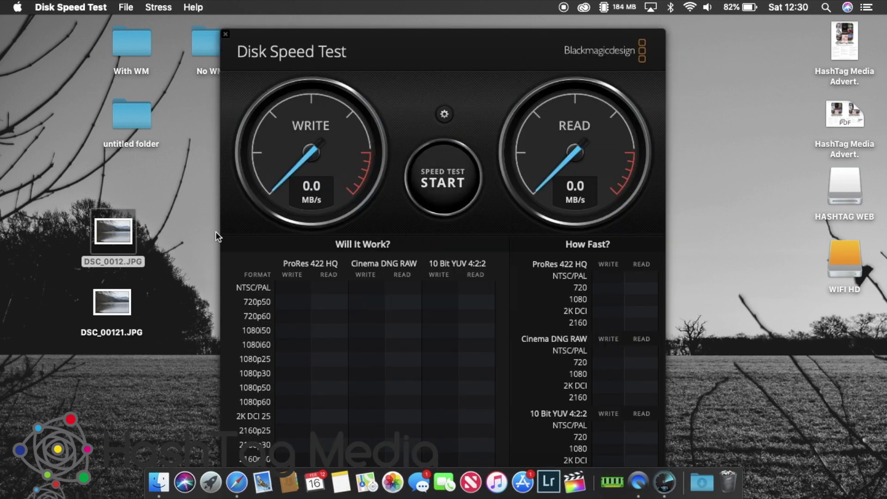
pyautogui.scroll(-5, 240, 269)
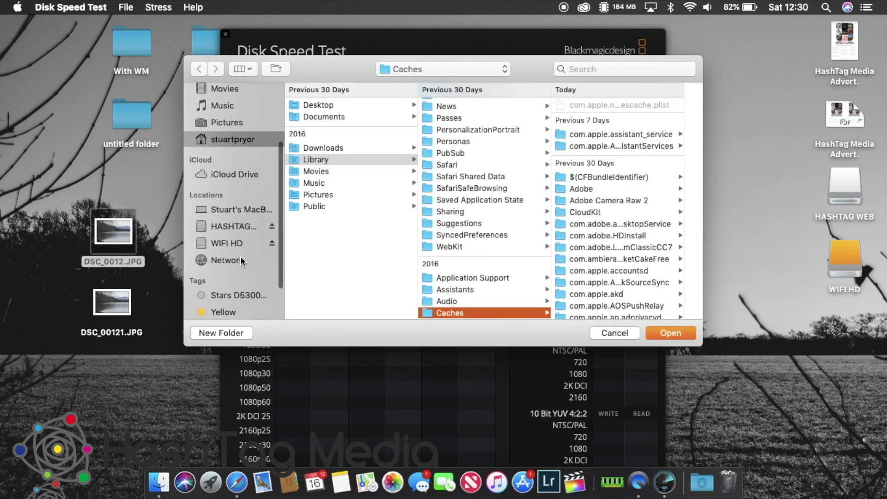
pyautogui.click(240, 243)
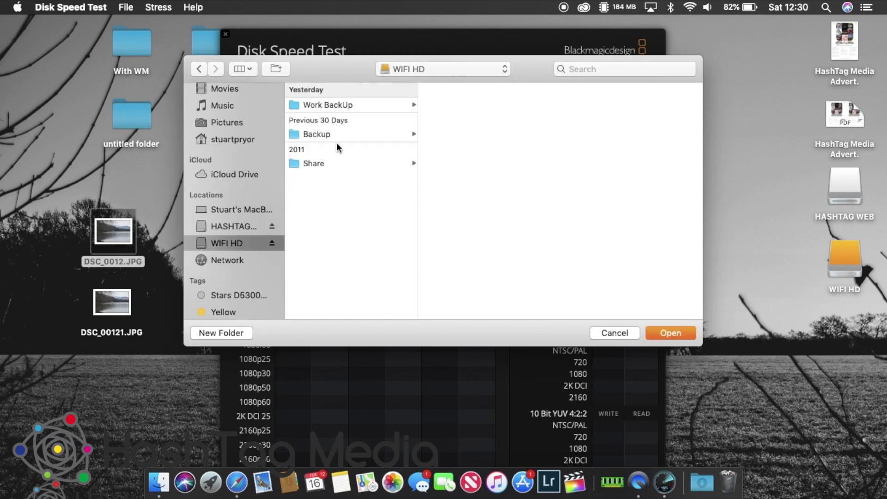
pyautogui.click(665, 332)
# Step: Measure the write and read speeds of the WIFI HD drive, stop the test and close Disk Speed Test
pyautogui.click(442, 183)
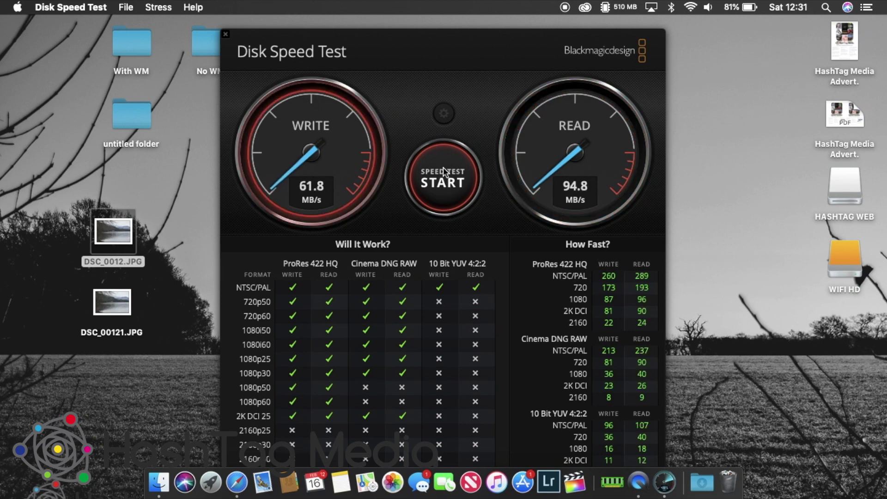
pyautogui.click(443, 168)
pyautogui.click(225, 35)
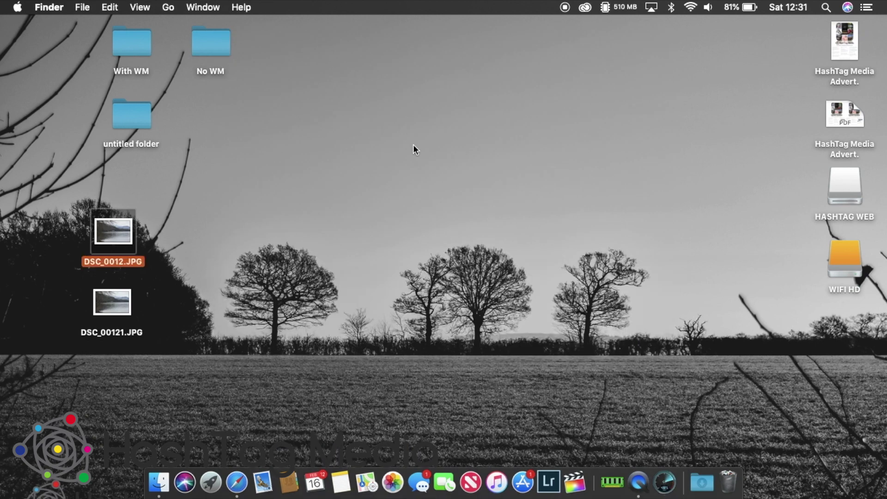
# Step: Eject the WIFI HD drive from the desktop
pyautogui.click(413, 144)
pyautogui.click(853, 248)
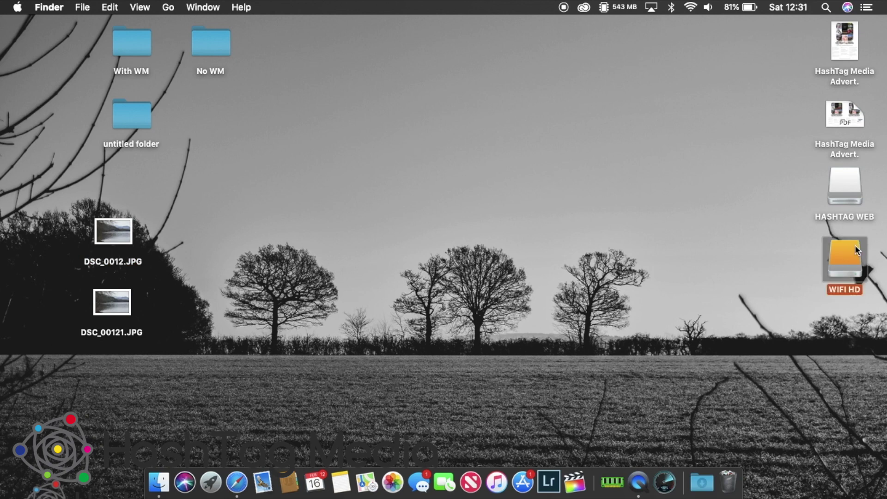
pyautogui.moveTo(855, 244); pyautogui.dragTo(730, 470)
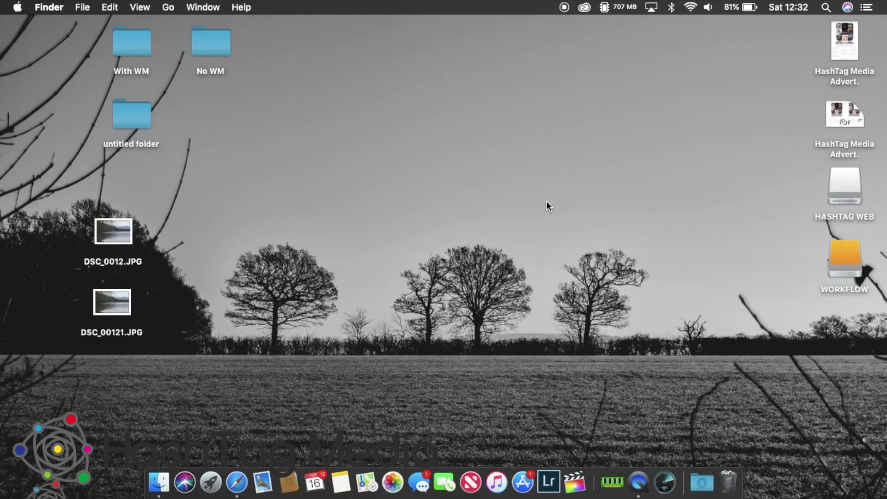
# Step: Launch Blackmagic Disk Speed Test and set its target drive to the WORKFLOW drive
pyautogui.press('super+space')
pyautogui.write('sp')
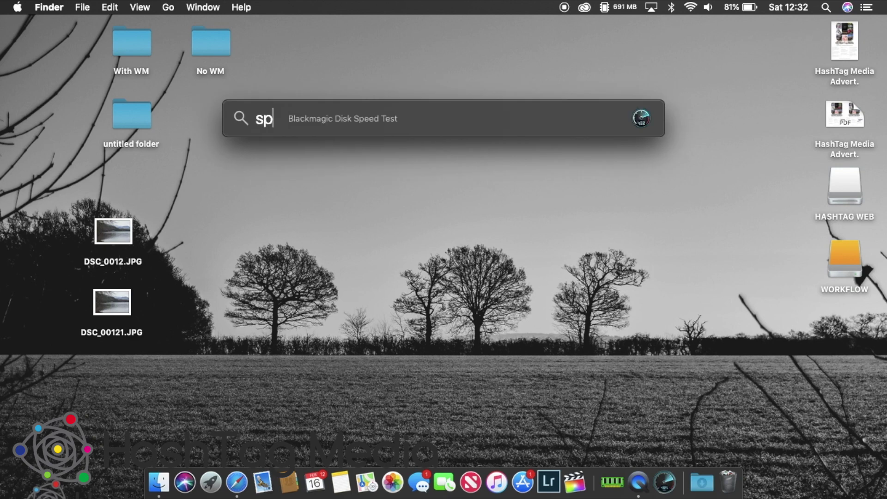
pyautogui.press('Return')
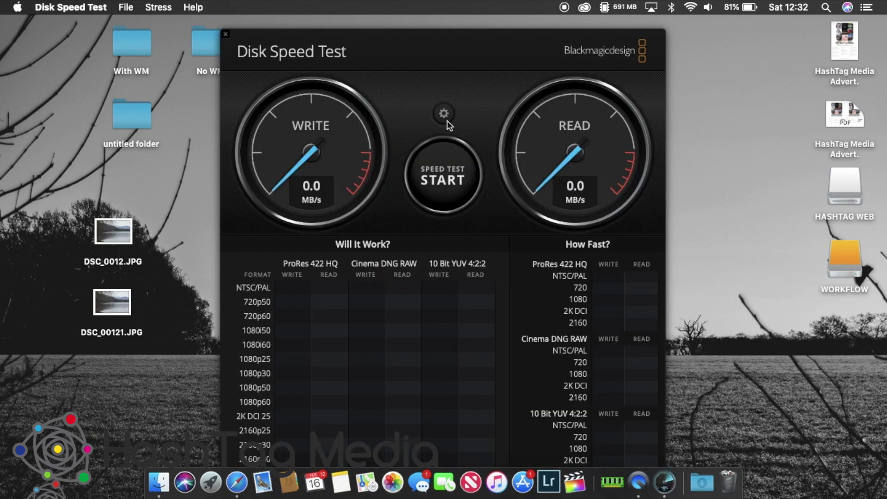
pyautogui.click(447, 120)
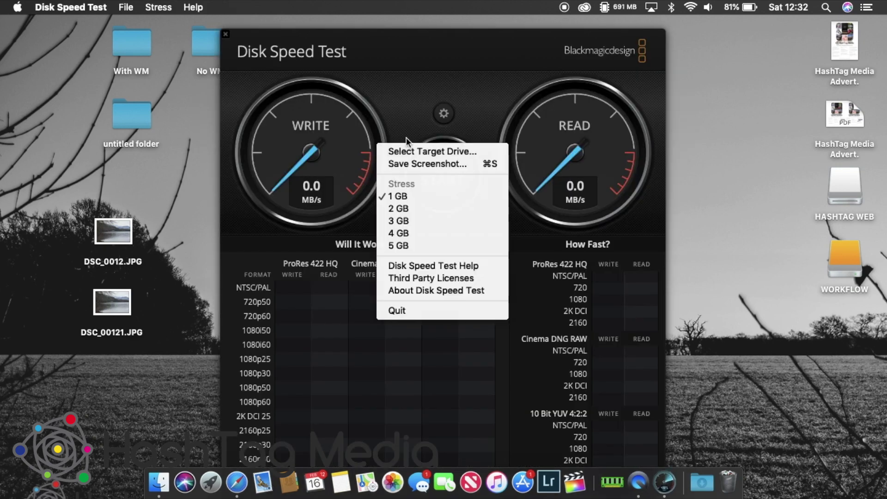
pyautogui.click(428, 151)
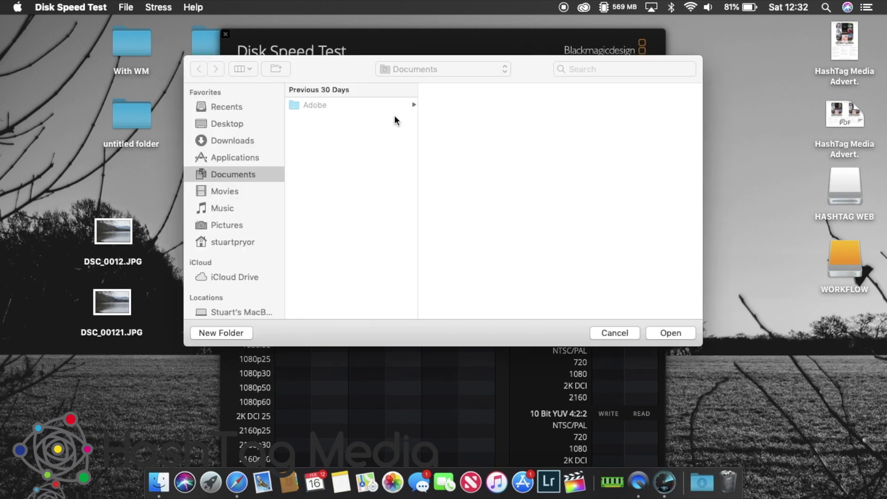
pyautogui.scroll(-5, 237, 277)
pyautogui.click(235, 211)
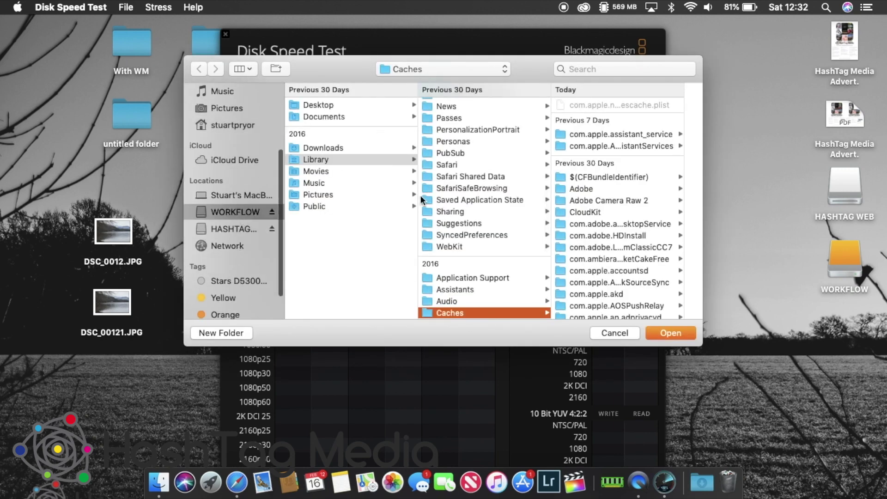
pyautogui.click(670, 332)
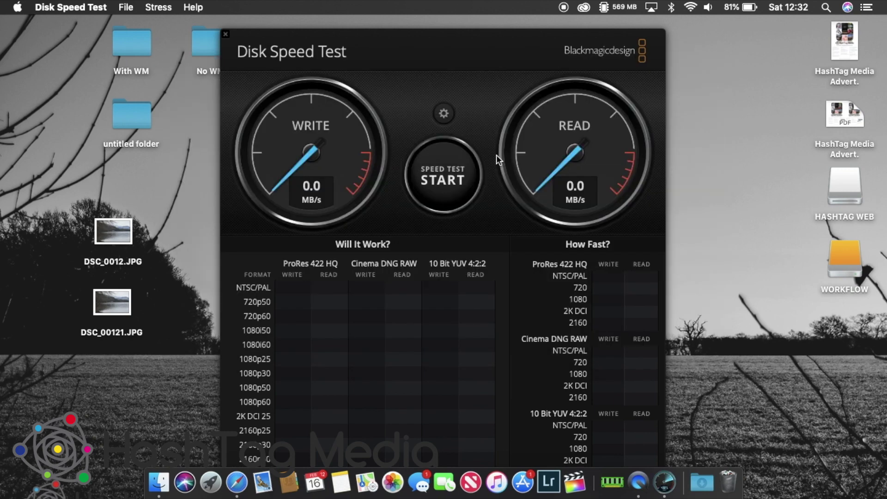
# Step: Measure the write and read speeds of the WORKFLOW drive, stop the test and close Disk Speed Test
pyautogui.click(433, 179)
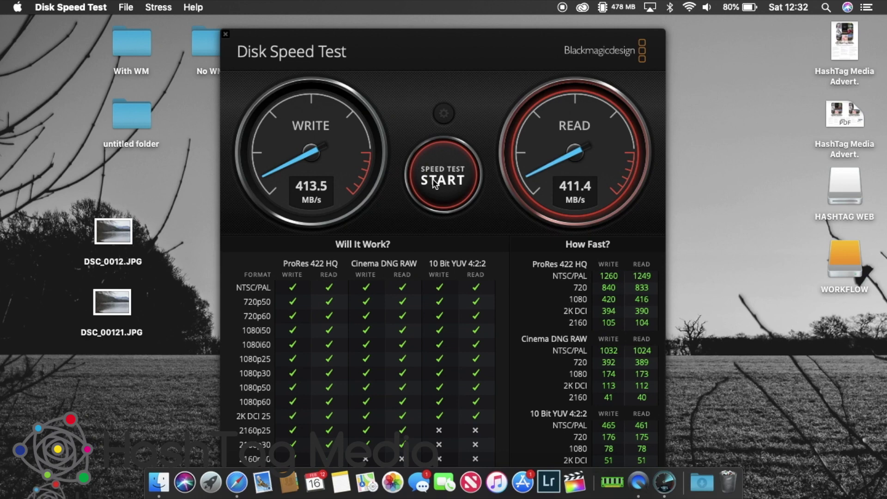
pyautogui.moveTo(423, 43); pyautogui.dragTo(424, 7)
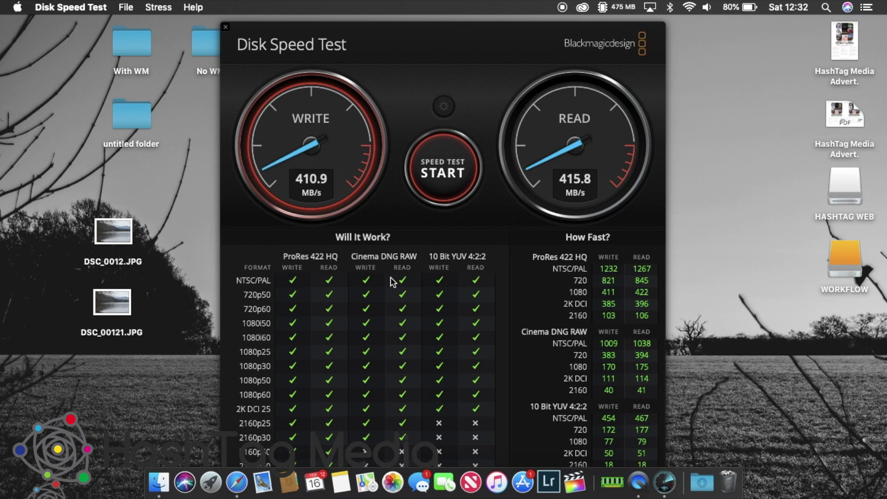
pyautogui.click(434, 183)
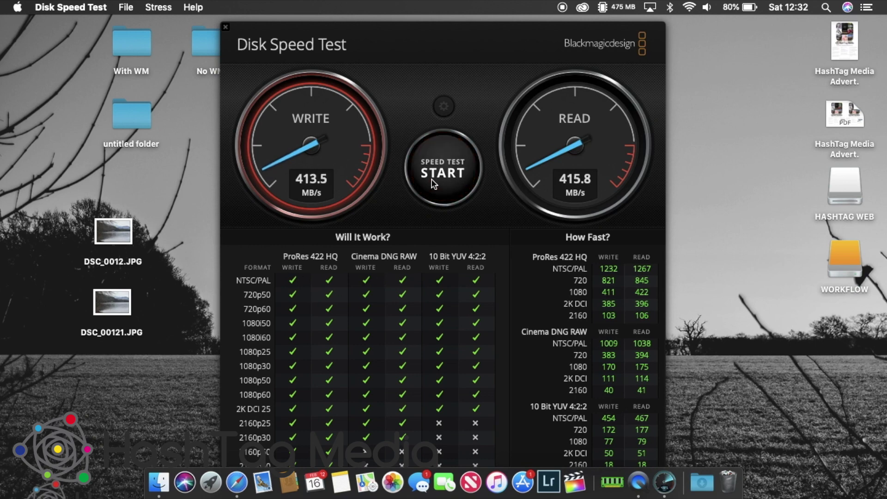
pyautogui.click(225, 27)
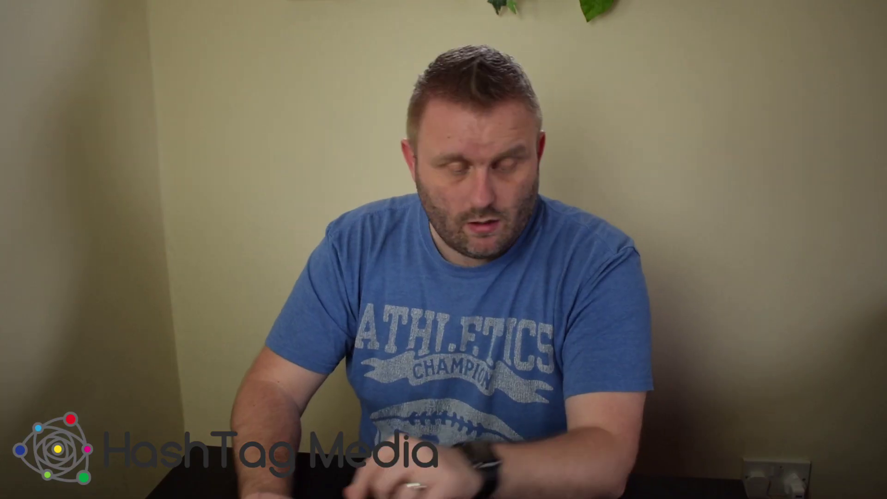